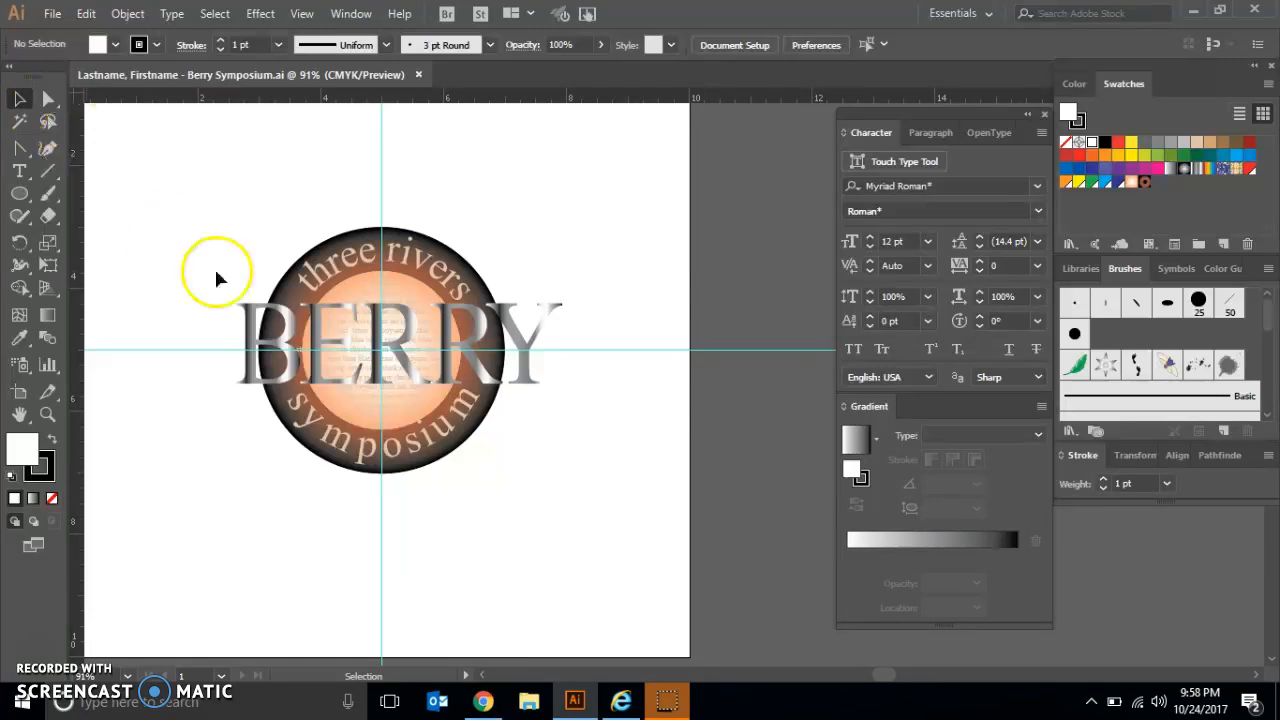
Step: Redirect the BERRY lettering's linear gradient vertically from the top to the bottom of the letters with the Gradient tool, then deselect
left_click(287, 347)
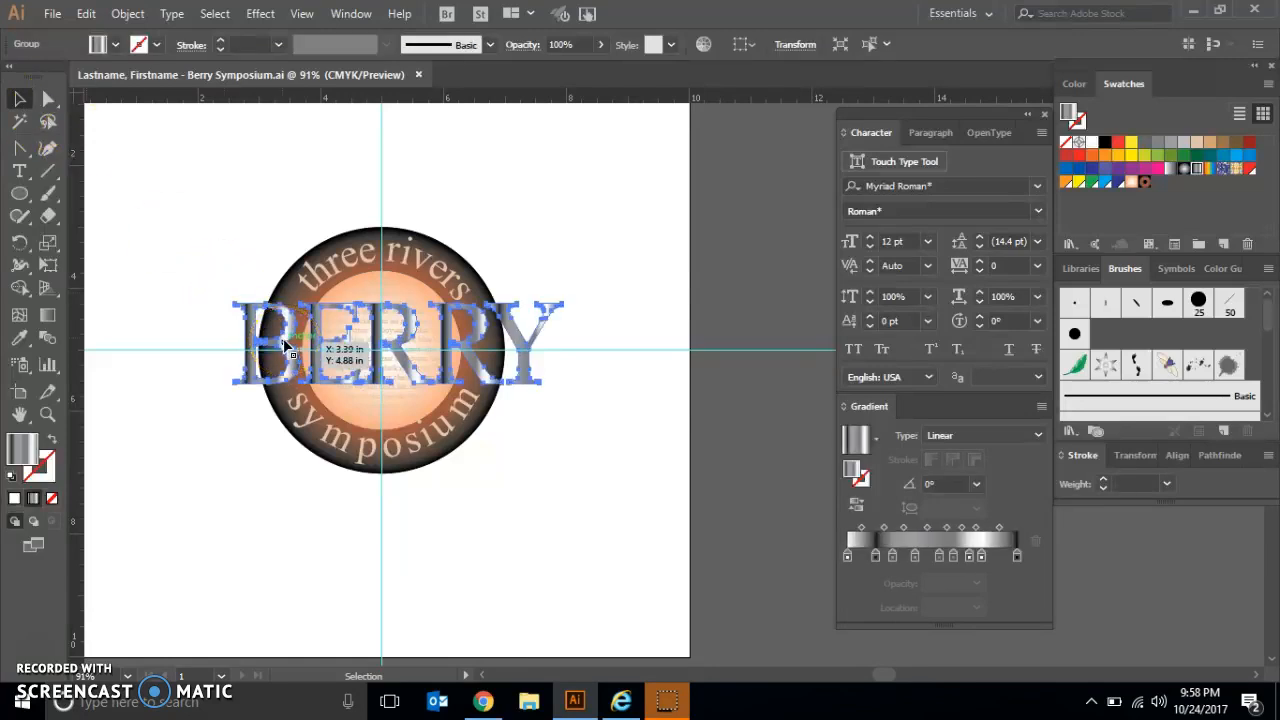
left_click(277, 342)
left_click(52, 316)
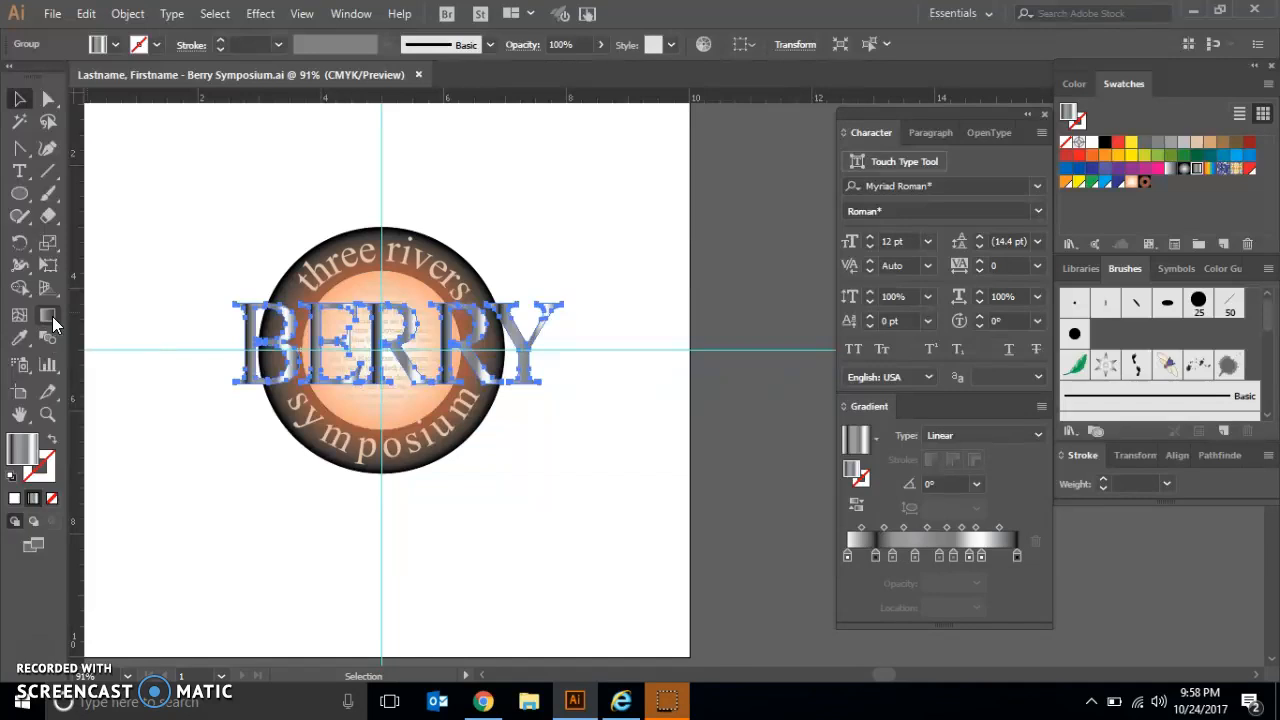
left_click(52, 316)
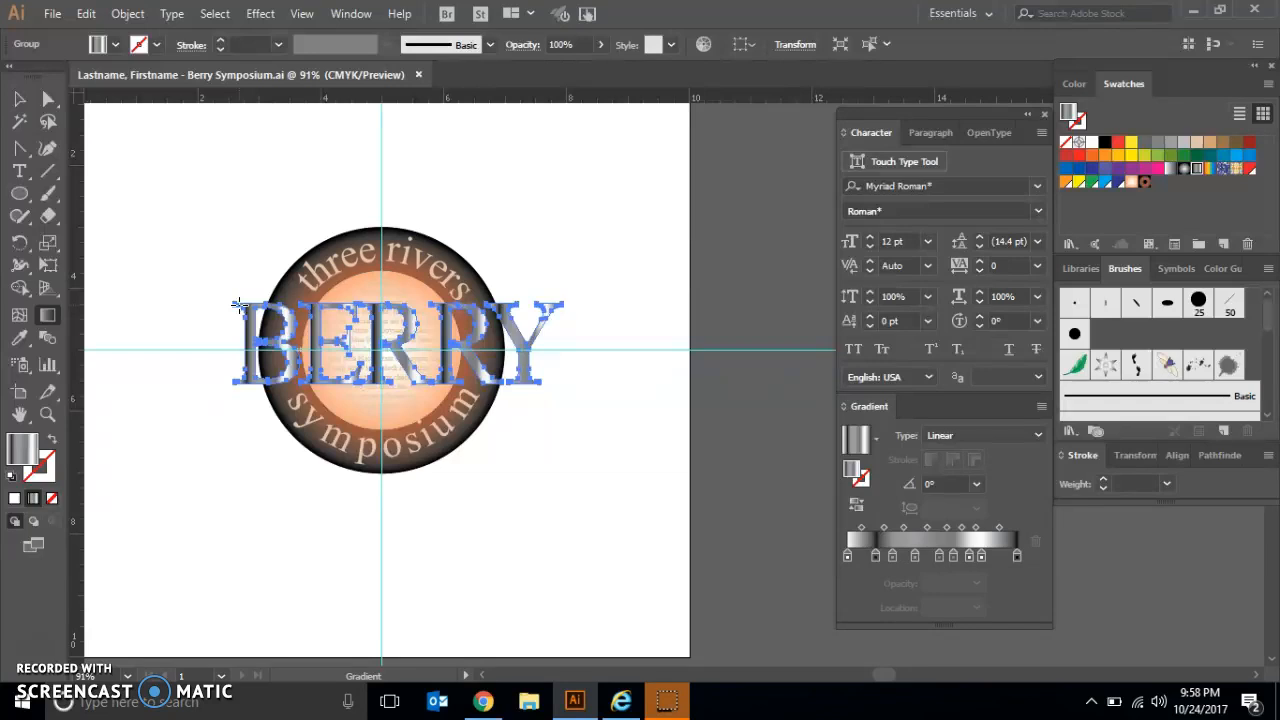
left_click_drag(238, 305, 240, 381)
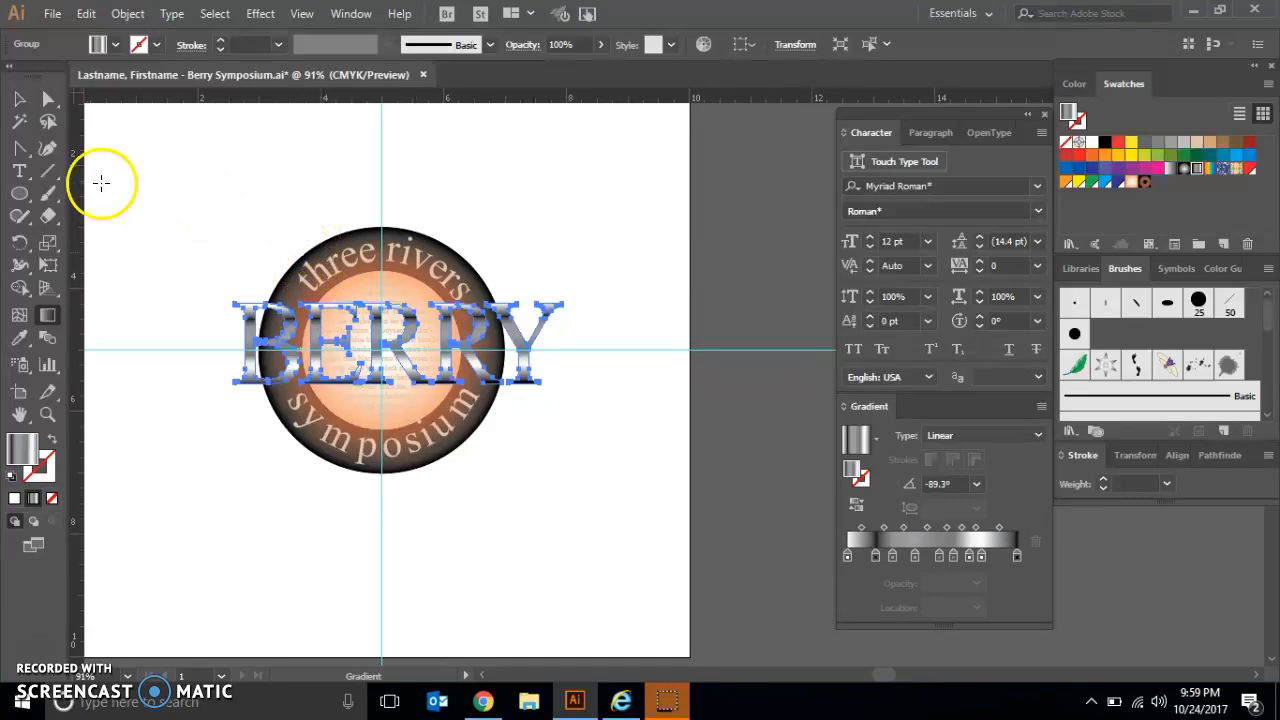
left_click(19, 99)
left_click(161, 160)
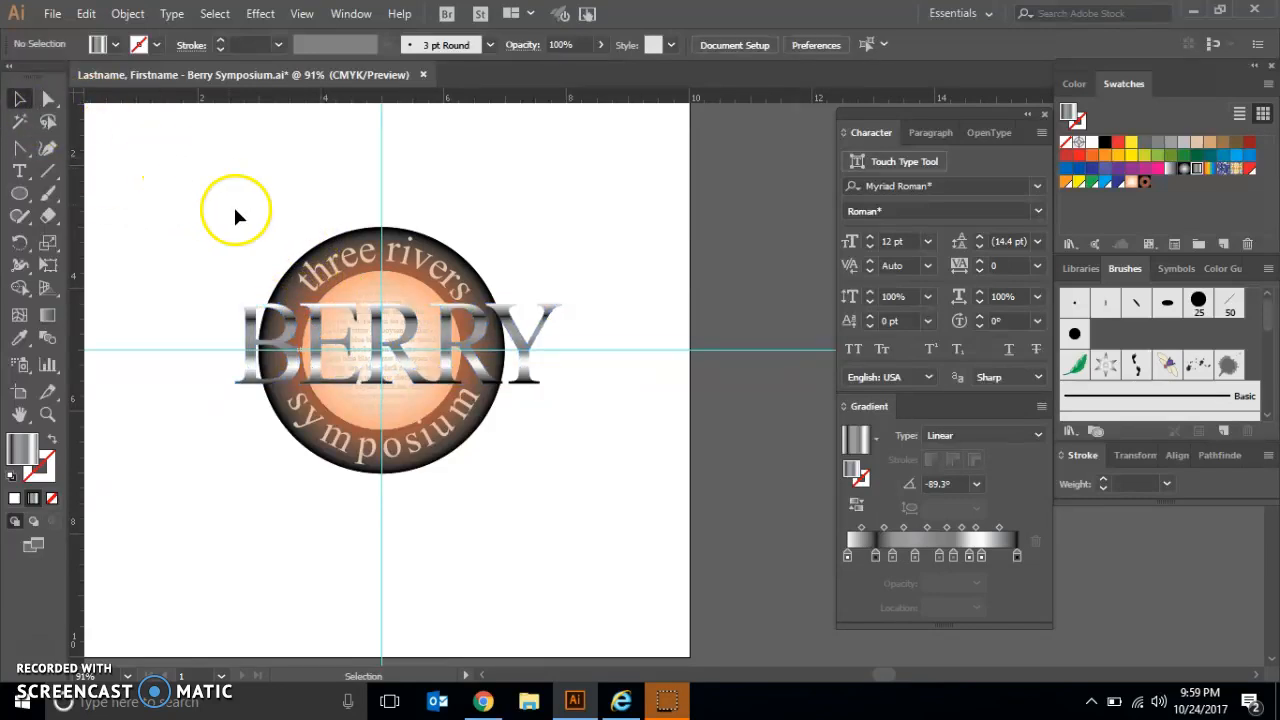
Step: Shift the orange stop of the outer circle's radial gradient near its edge and the inner black stop just beyond the inner circle
left_click(288, 290)
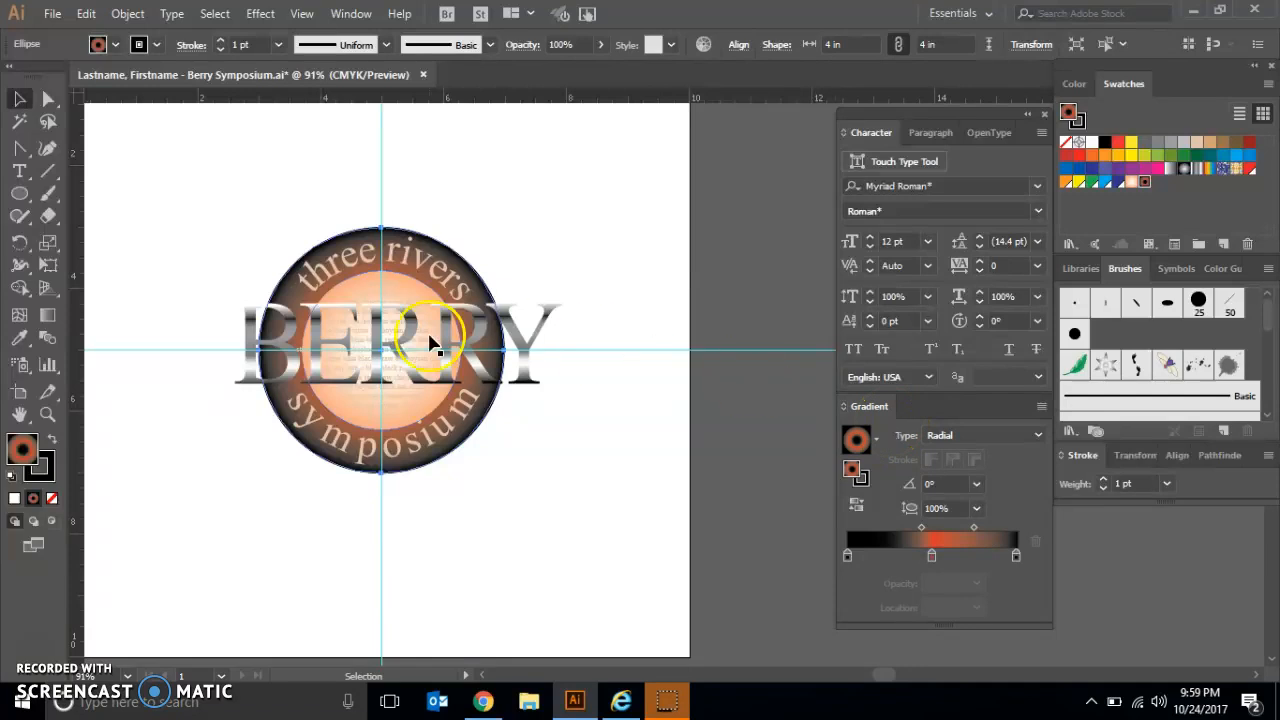
left_click(52, 318)
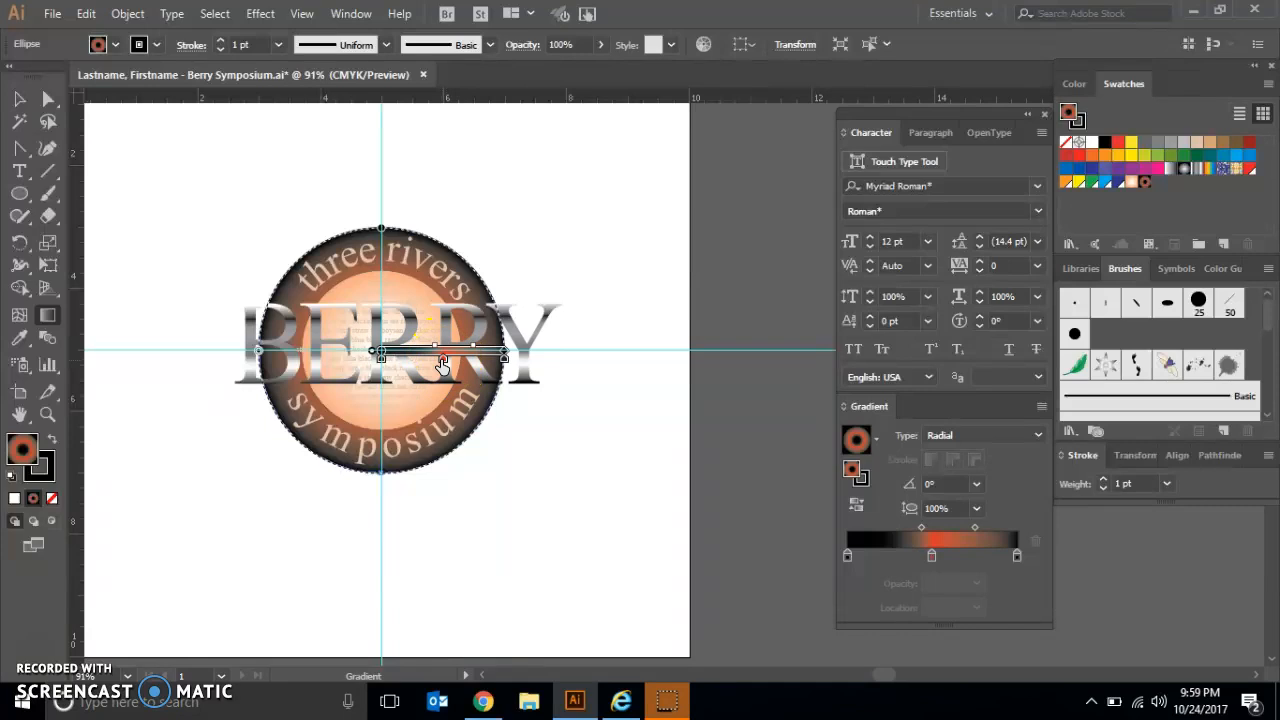
left_click_drag(443, 365, 484, 365)
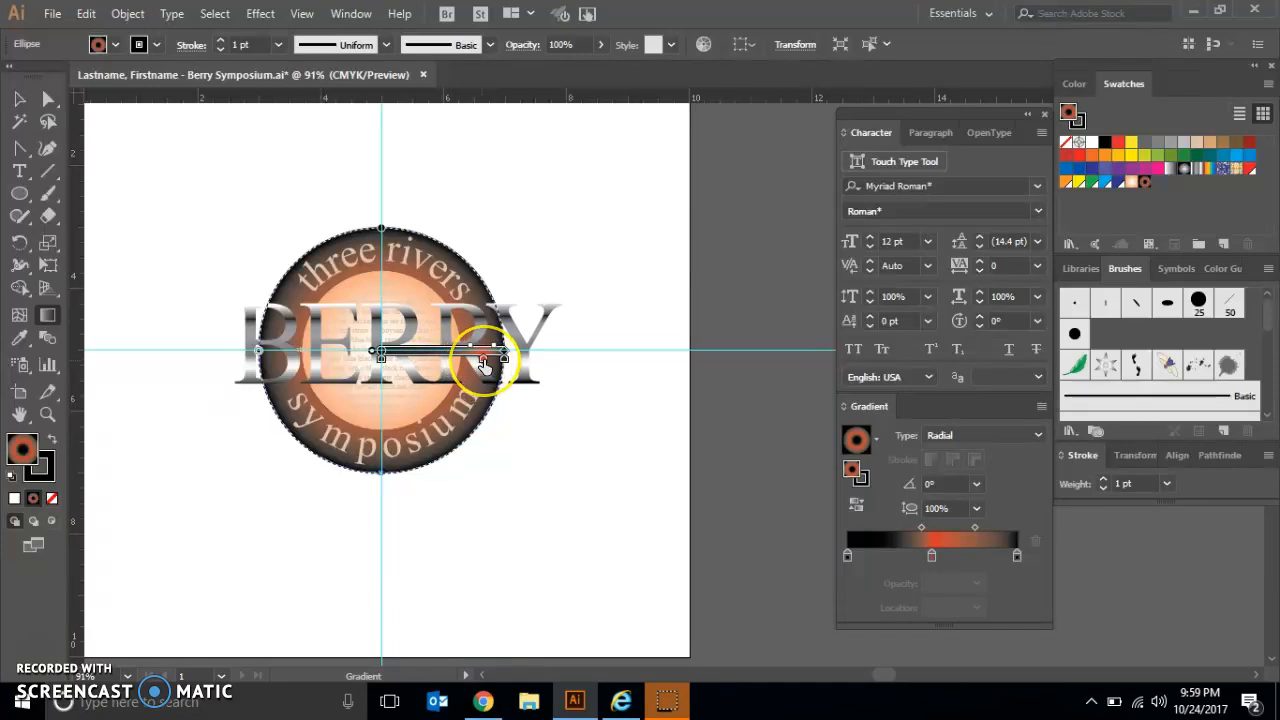
left_click_drag(484, 365, 484, 365)
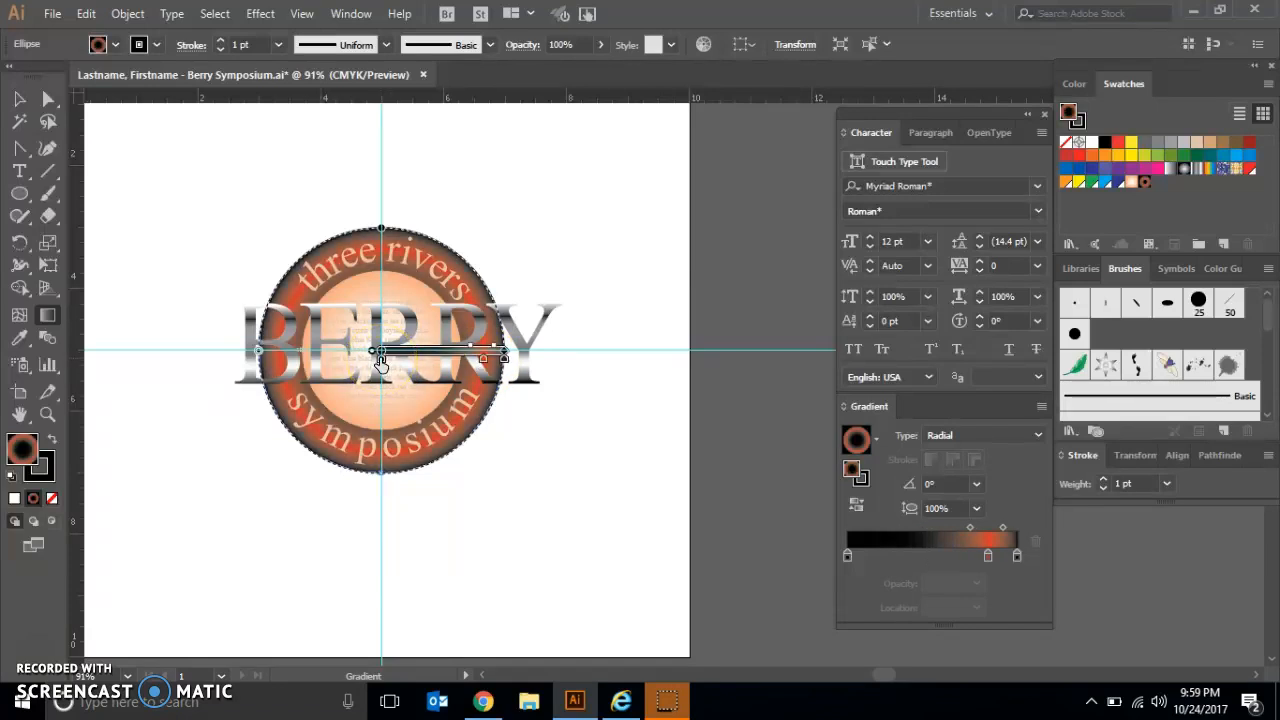
left_click_drag(380, 360, 460, 360)
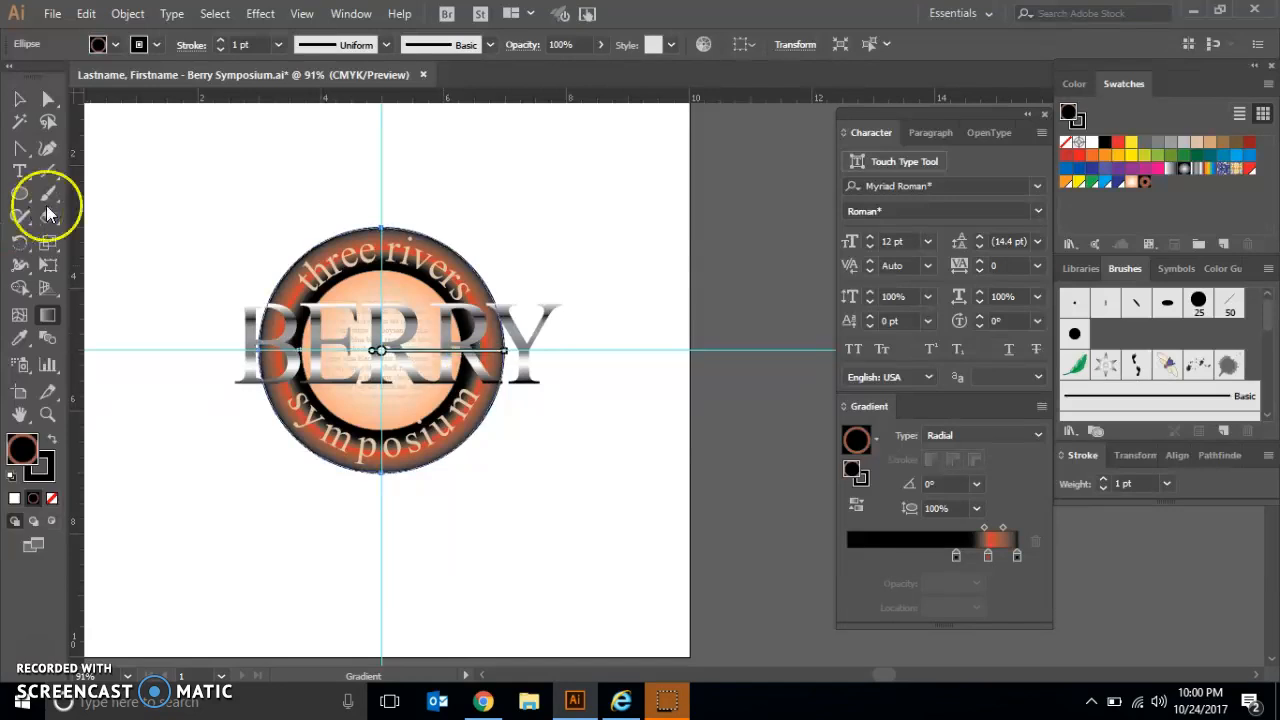
left_click(19, 100)
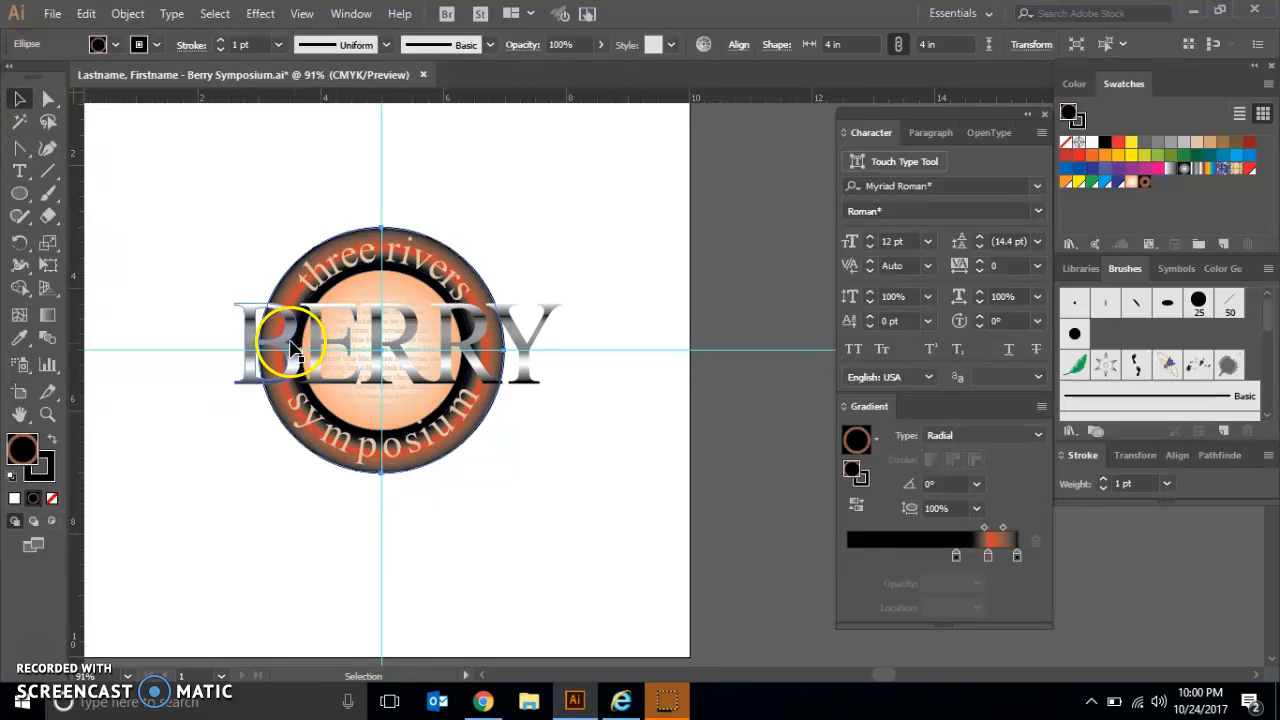
Step: Try to apply a black stroke to the BERRY lettering
left_click(298, 350)
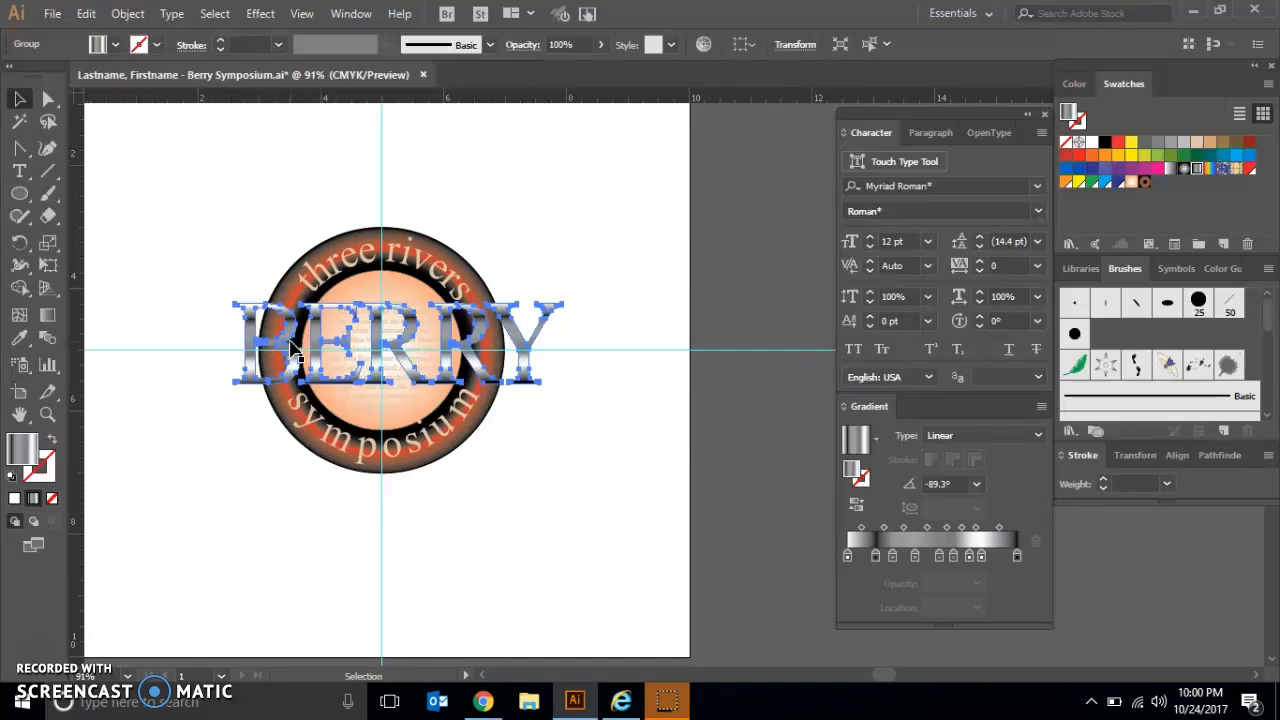
left_click(273, 291)
left_click(157, 44)
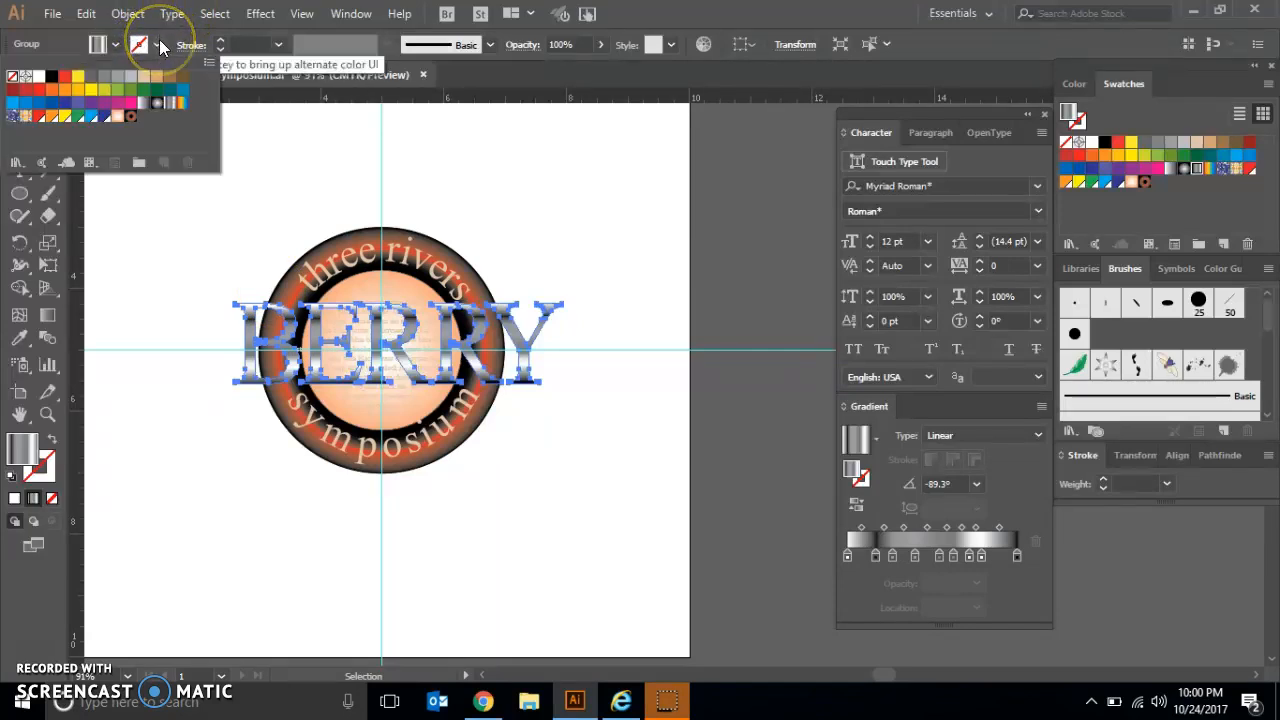
left_click(52, 79)
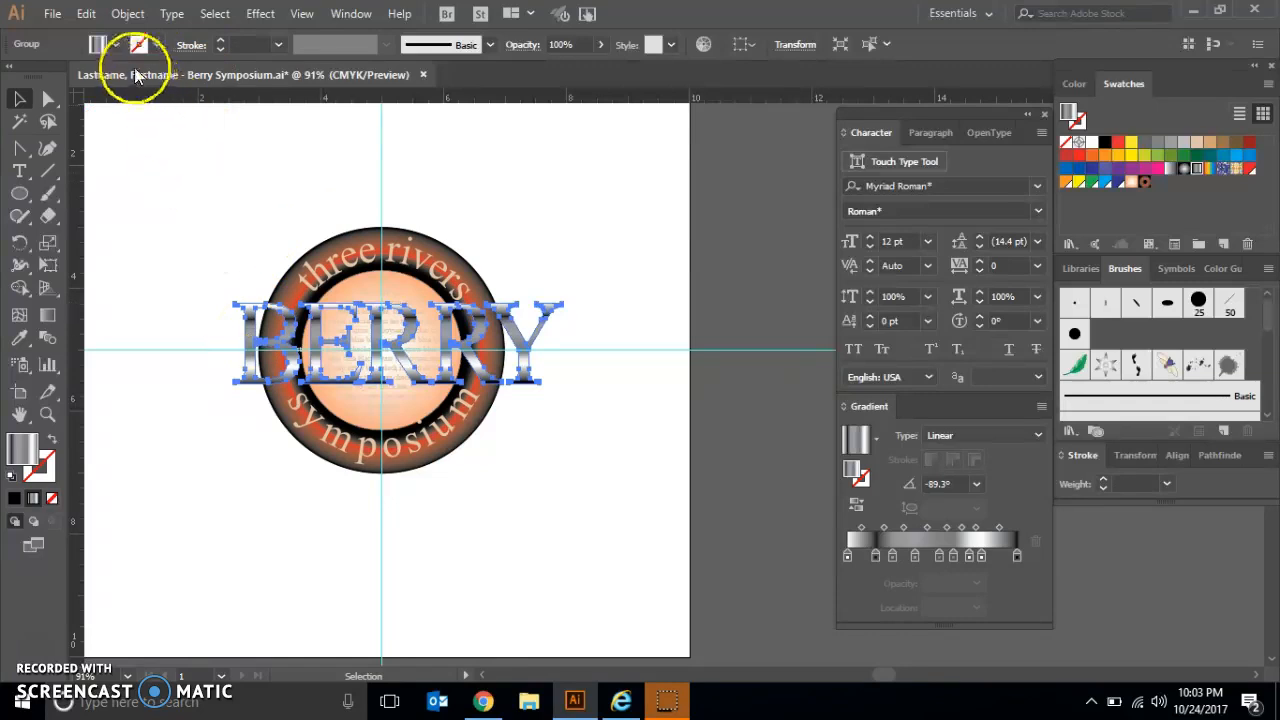
Step: Paste a copy of the BERRY lettering directly behind the original and fill the copy with black
left_click(87, 14)
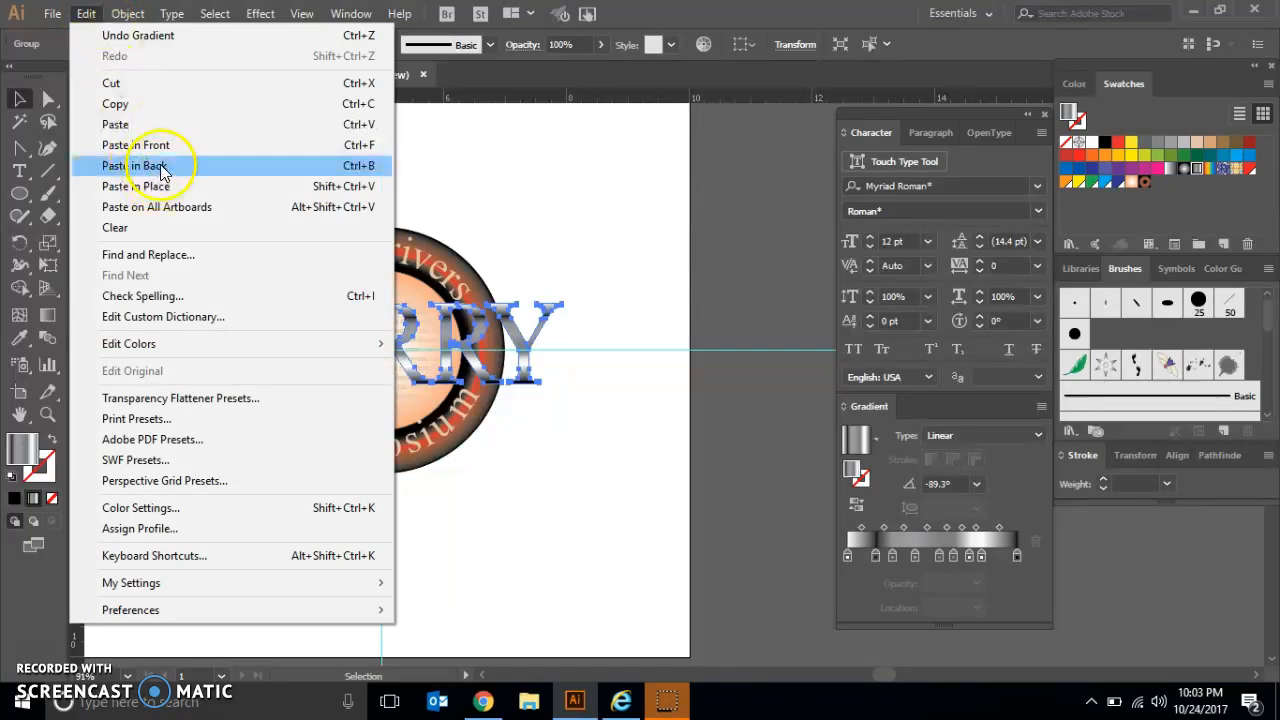
left_click(160, 166)
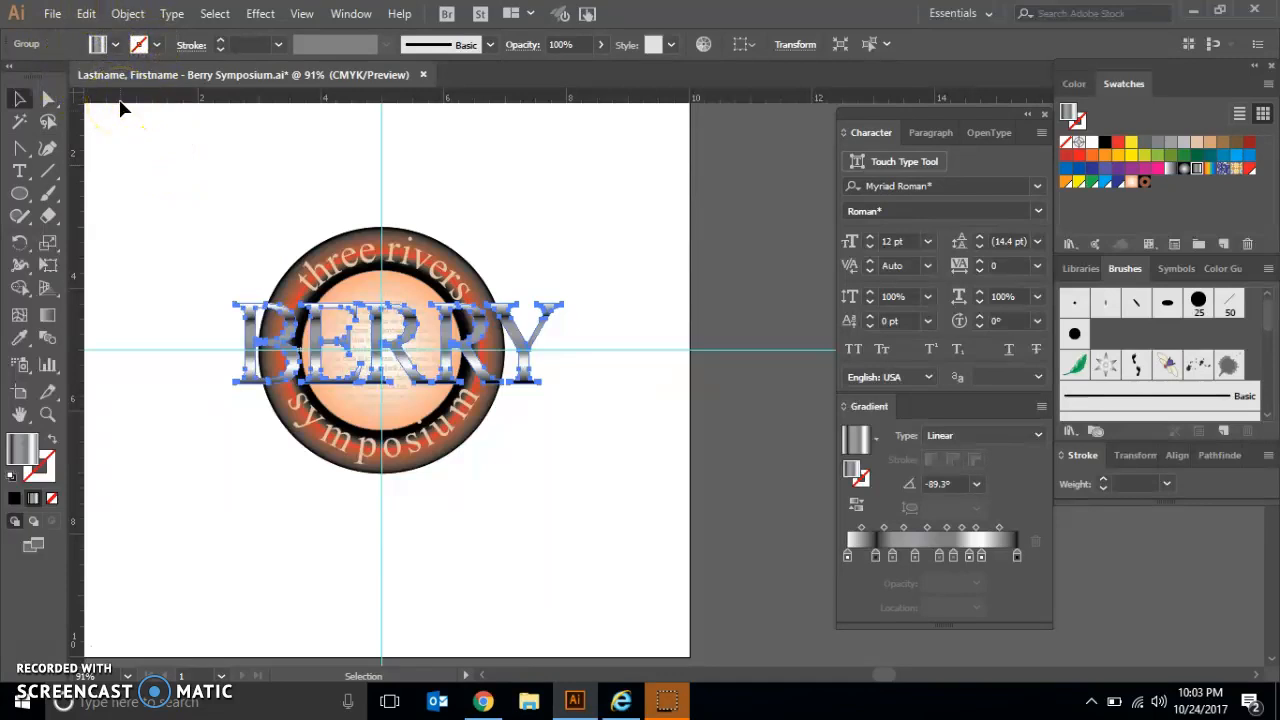
left_click(116, 45)
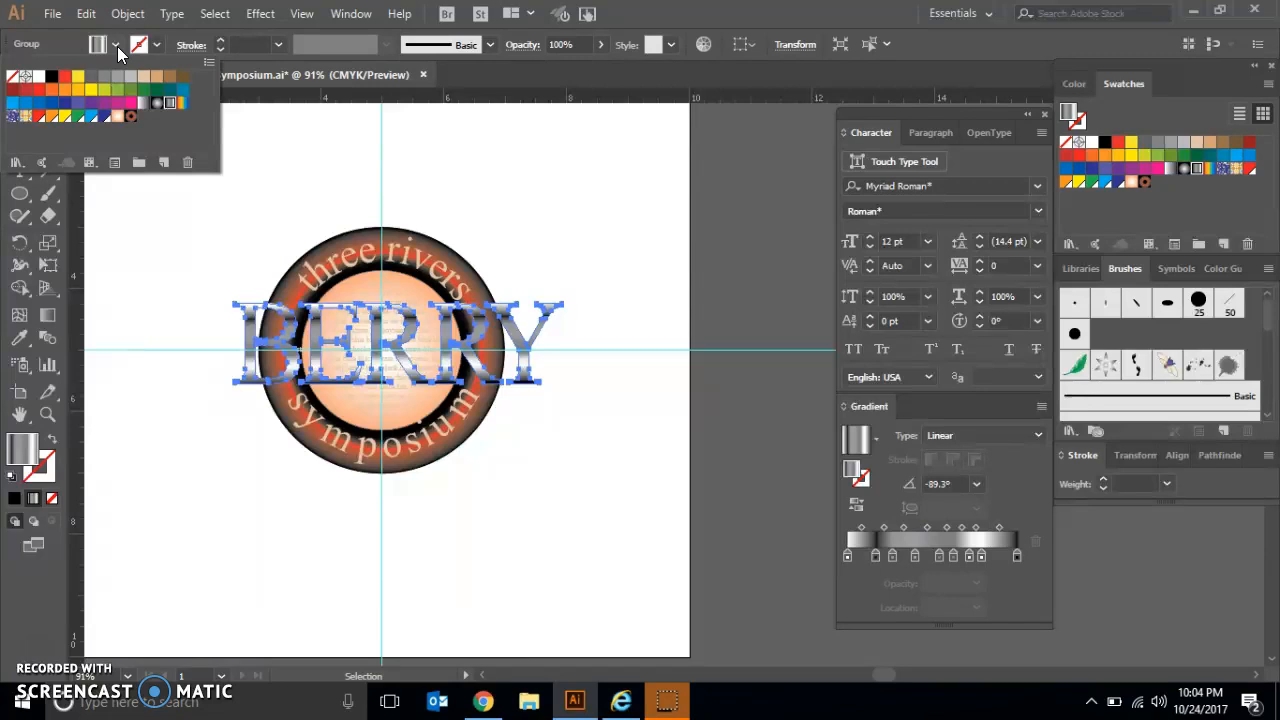
left_click(52, 80)
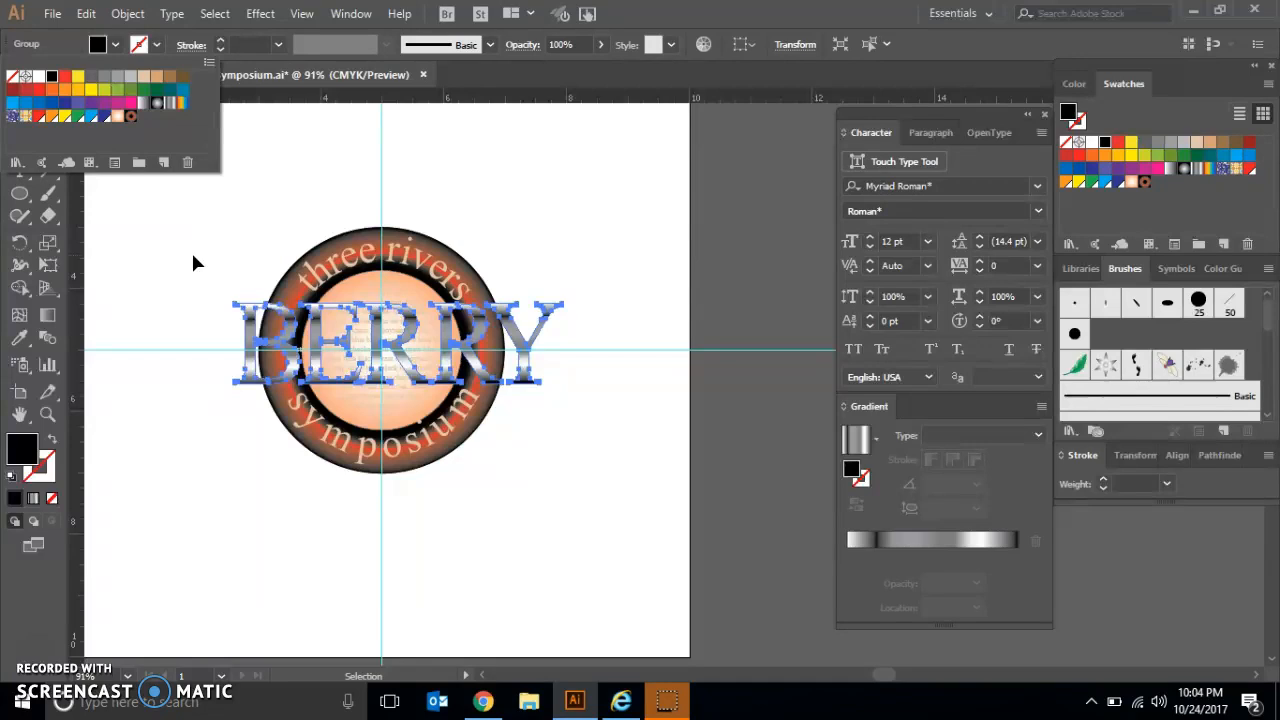
Step: Nudge the black BERRY copy three increments down and three increments left as a drop shadow, then deselect it
key("Down")
key("Down")
key("Down")
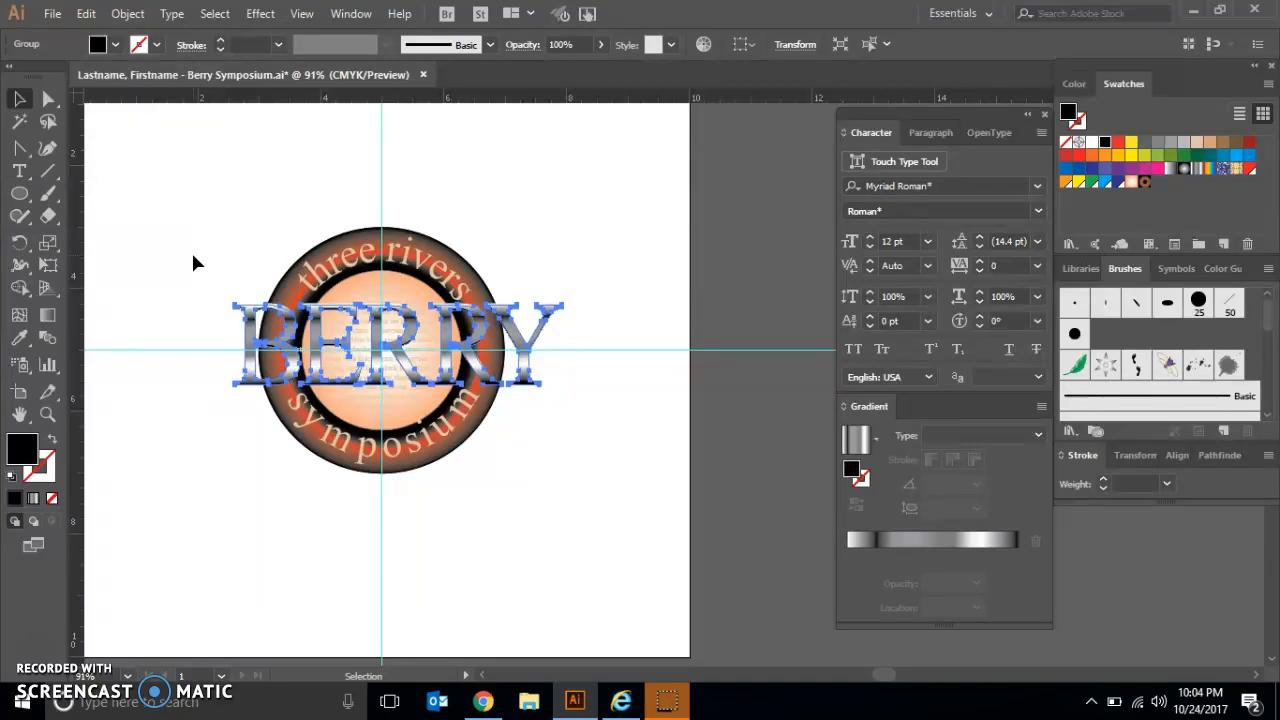
key("Left")
key("Left")
key("Left")
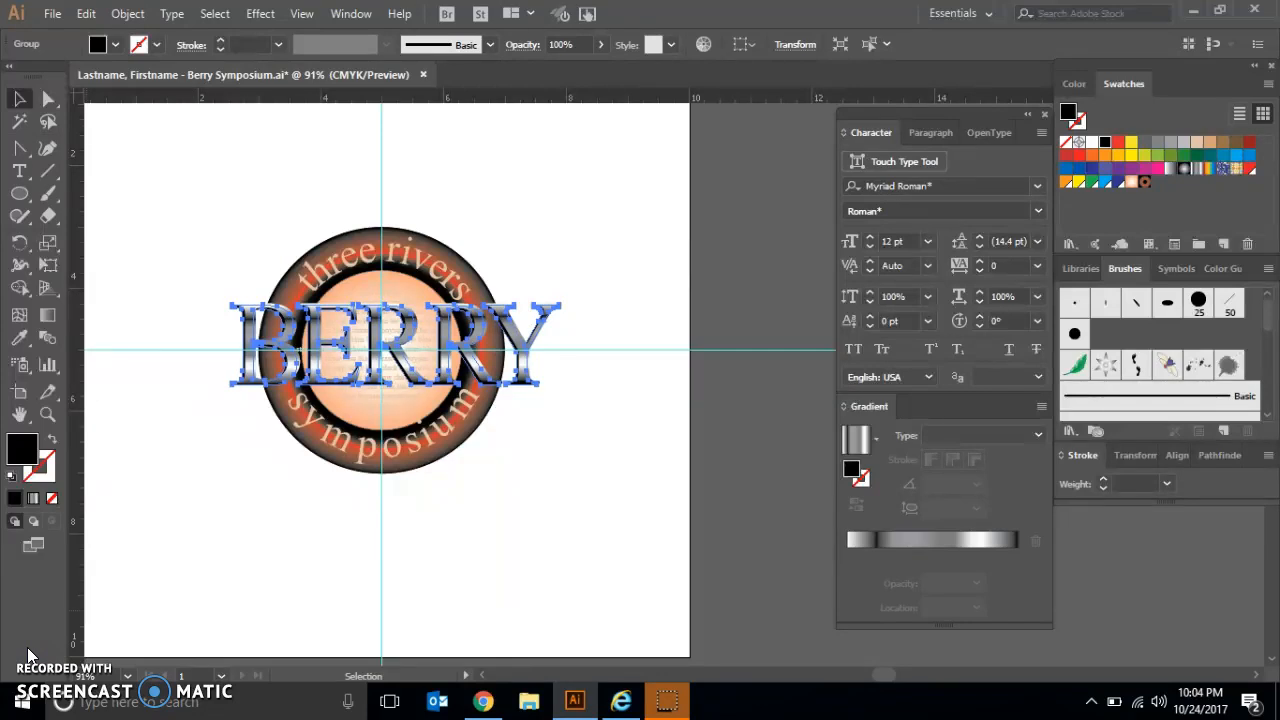
left_click(194, 244)
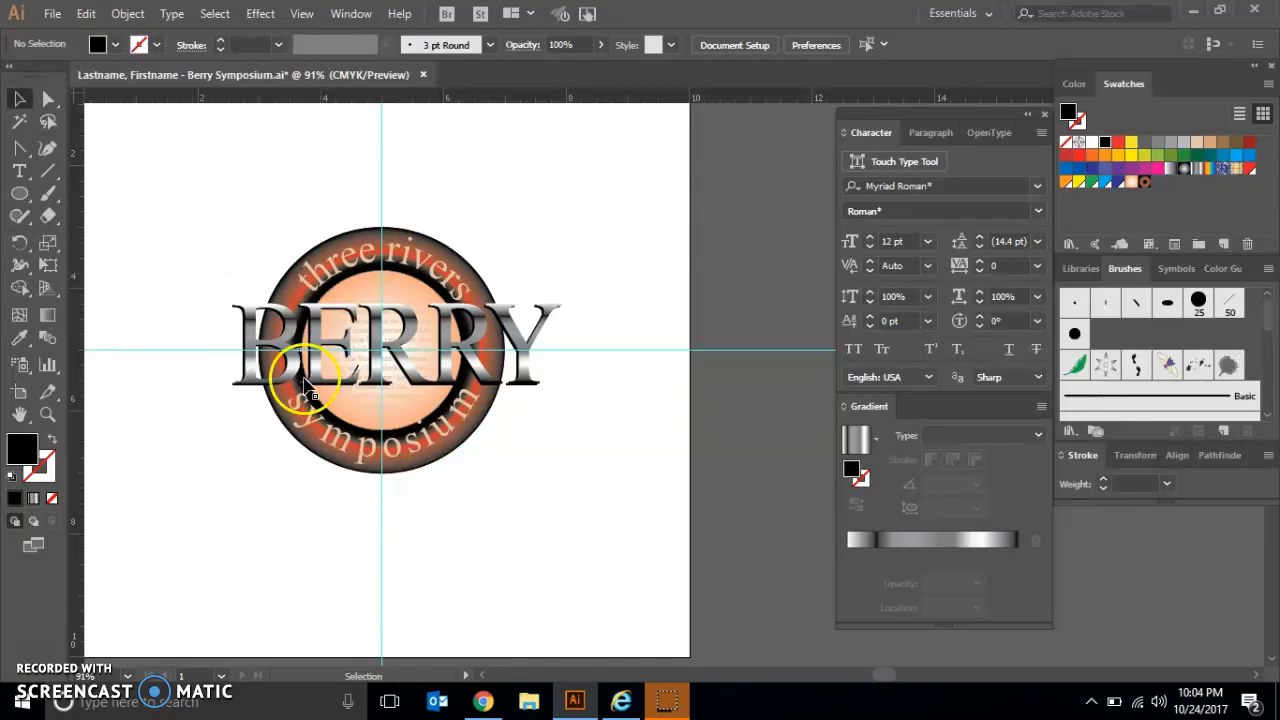
Step: Copy the curved "symposium" text, paste it in back of the original, and fill the copy with black
double_click(296, 410)
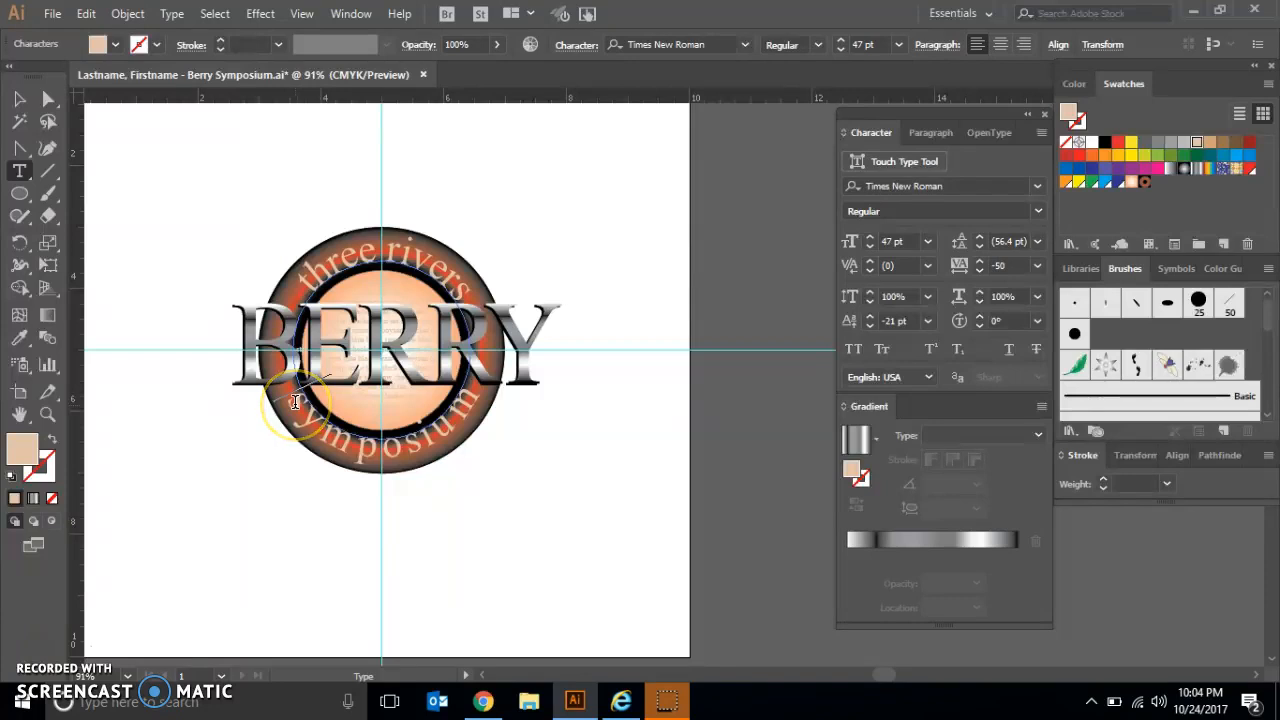
left_click(341, 429)
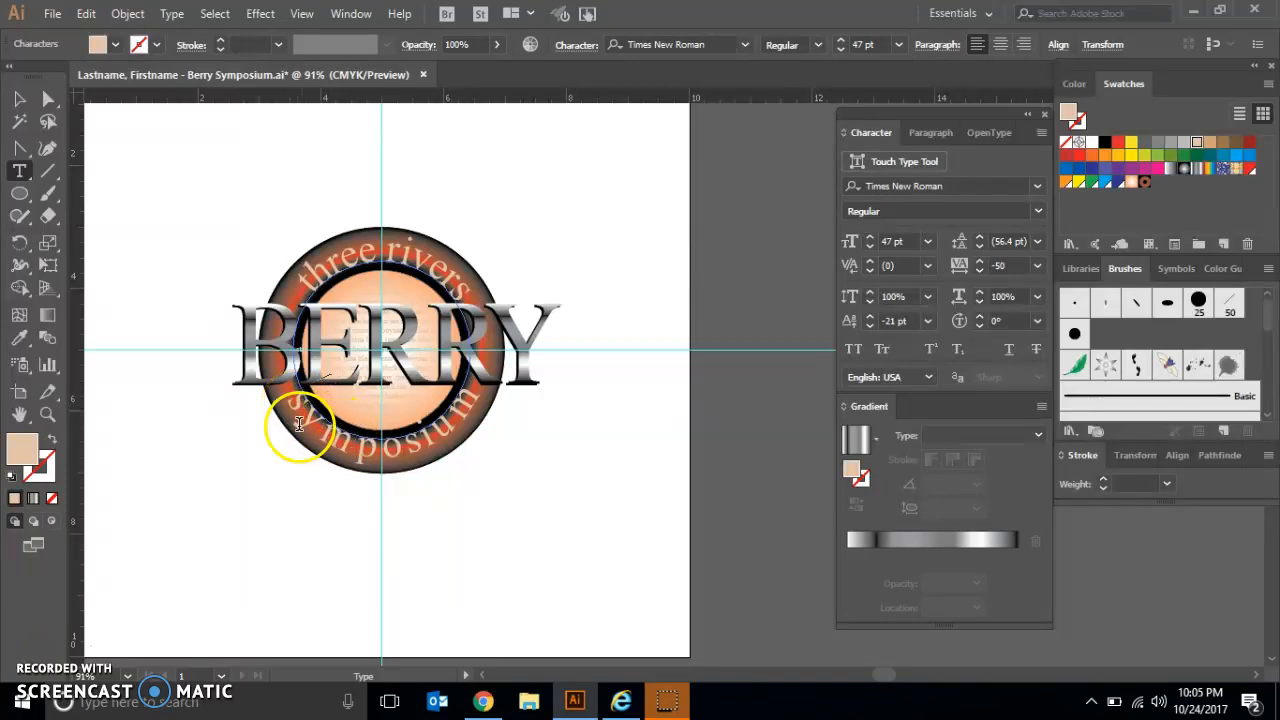
left_click(19, 98)
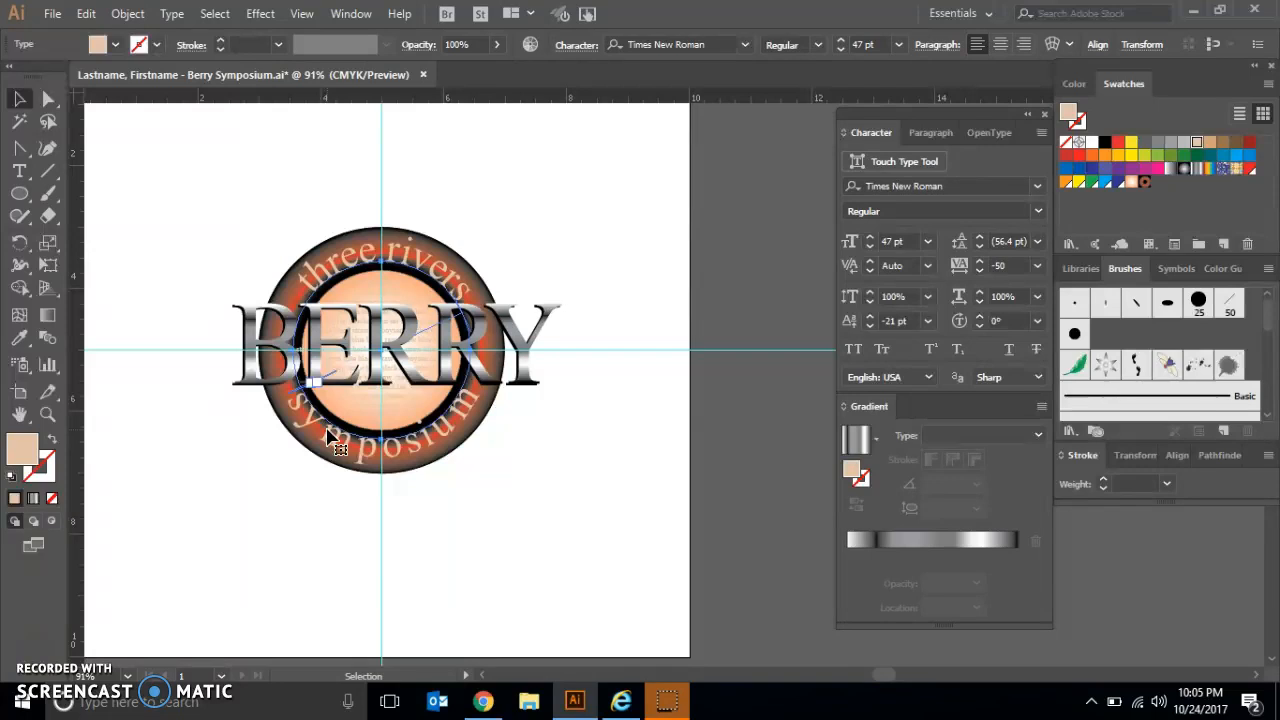
left_click(86, 14)
left_click(110, 103)
left_click(86, 14)
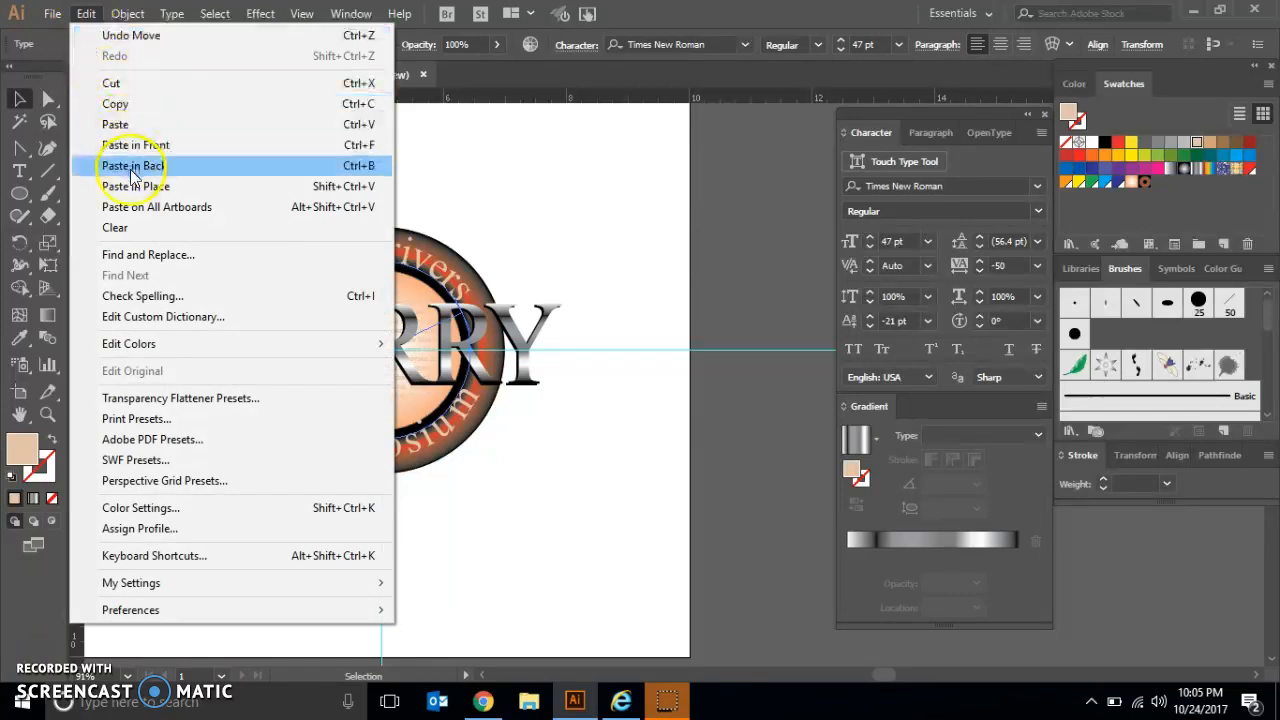
left_click(130, 166)
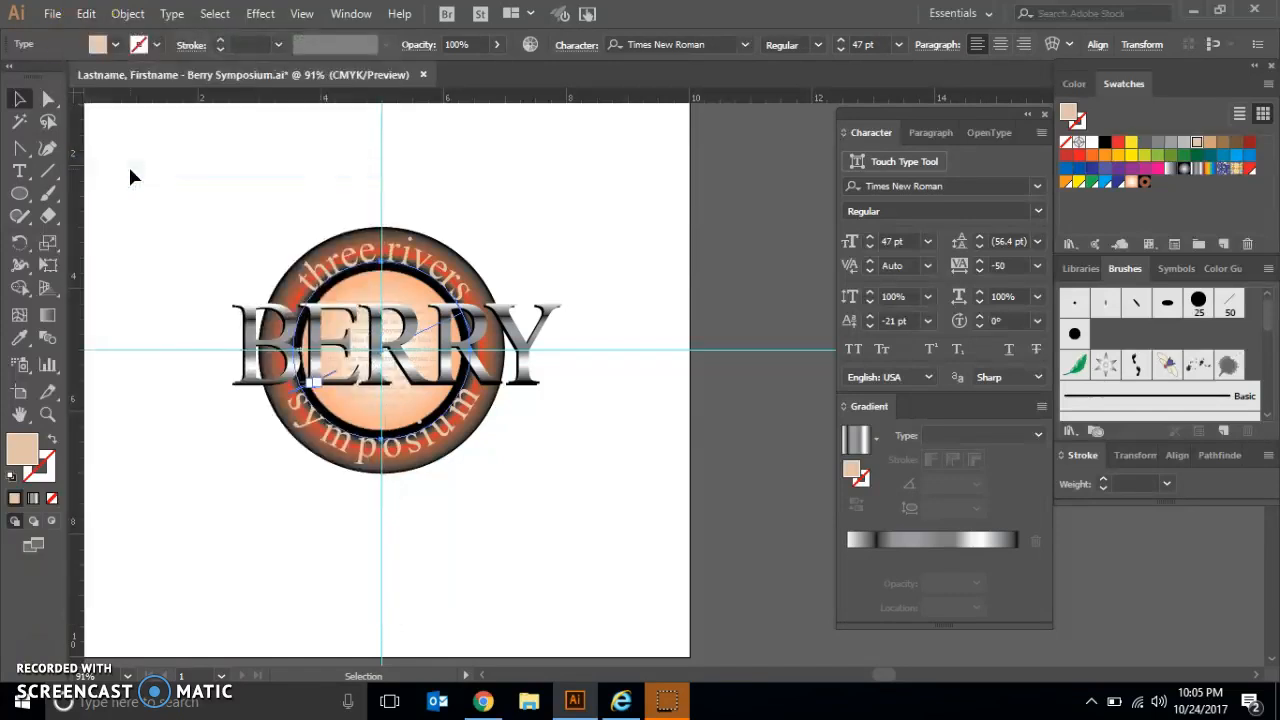
left_click(115, 46)
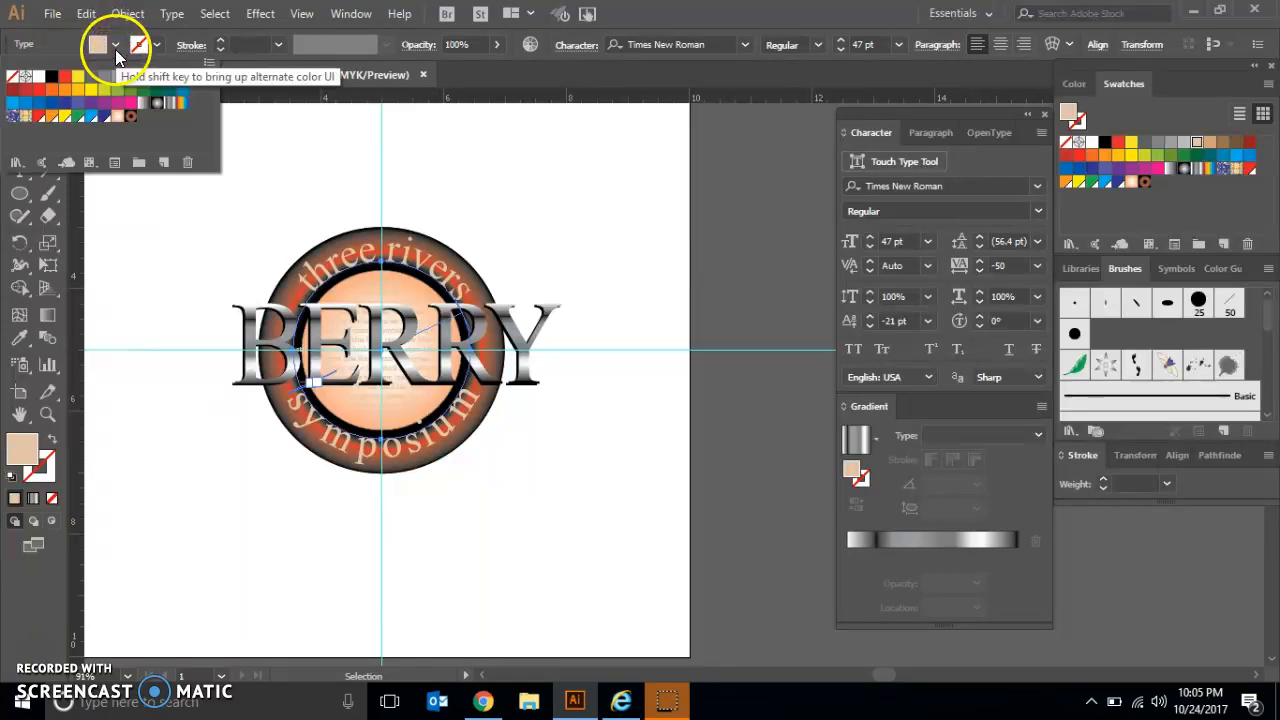
left_click(52, 78)
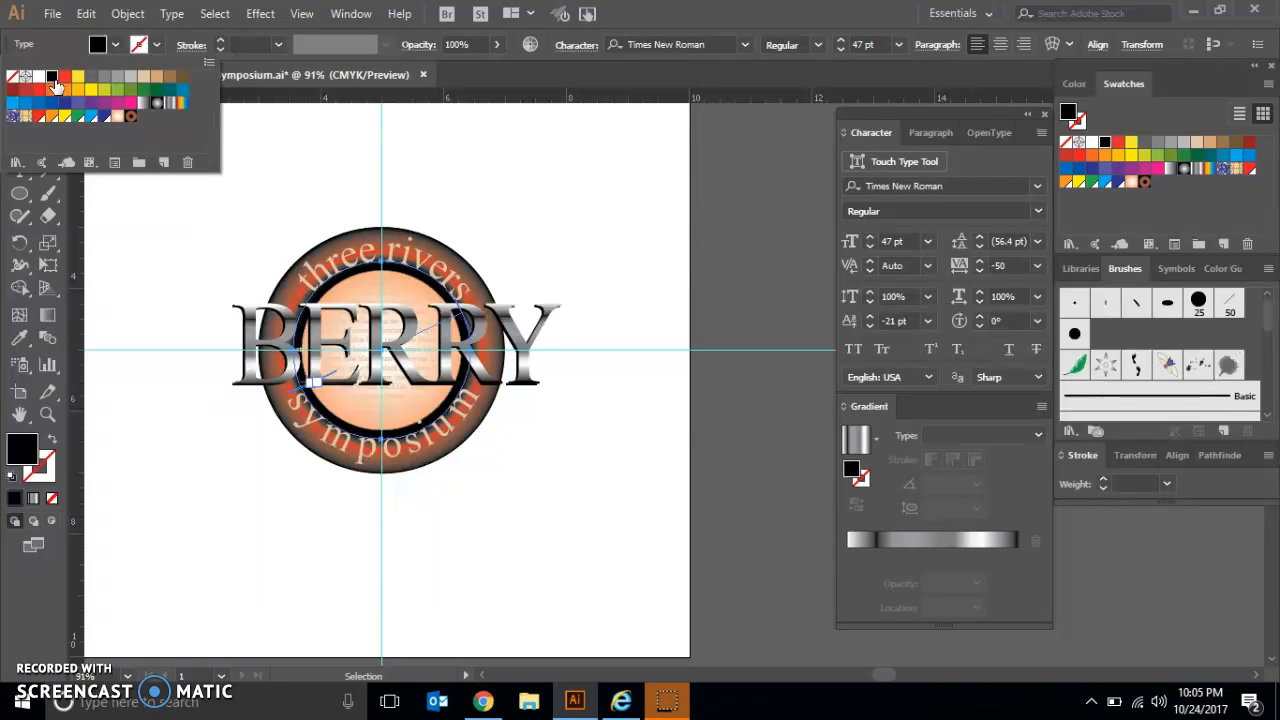
Step: Nudge the black "symposium" copy two increments down and three increments left as a shadow, then deselect it
key("Escape")
key("Down")
key("Down")
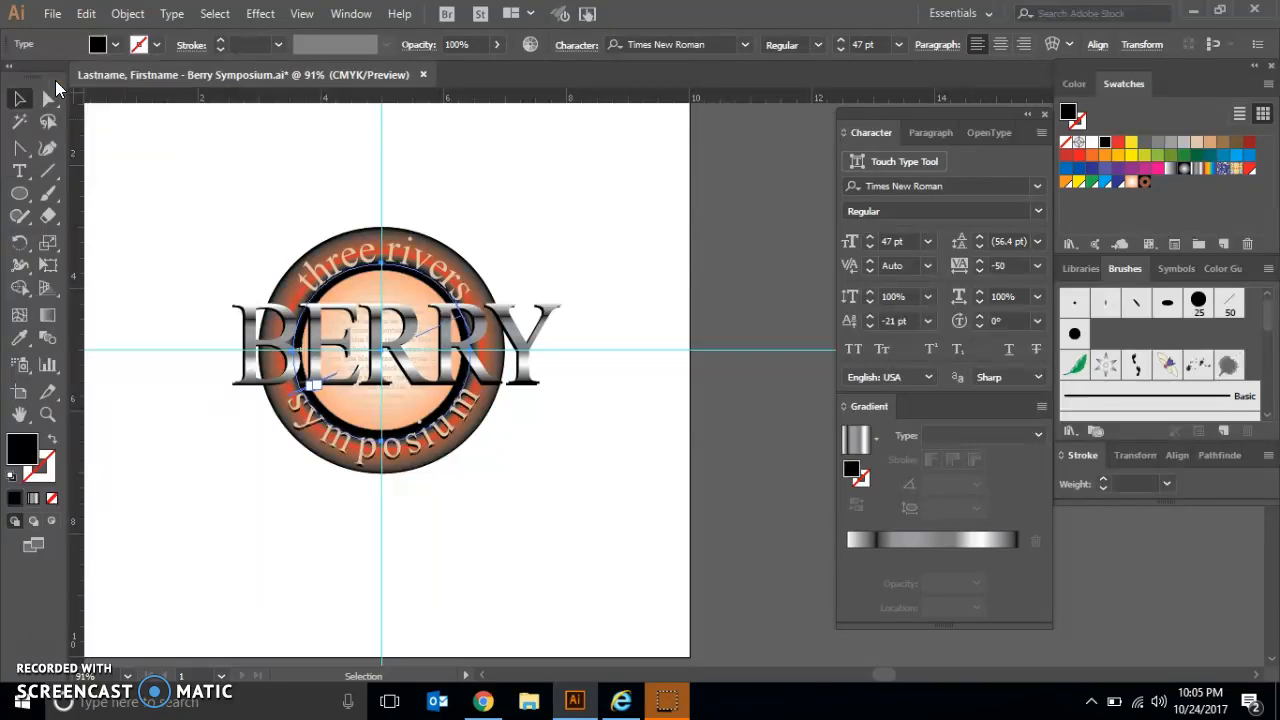
key("Left")
key("Left")
key("Left")
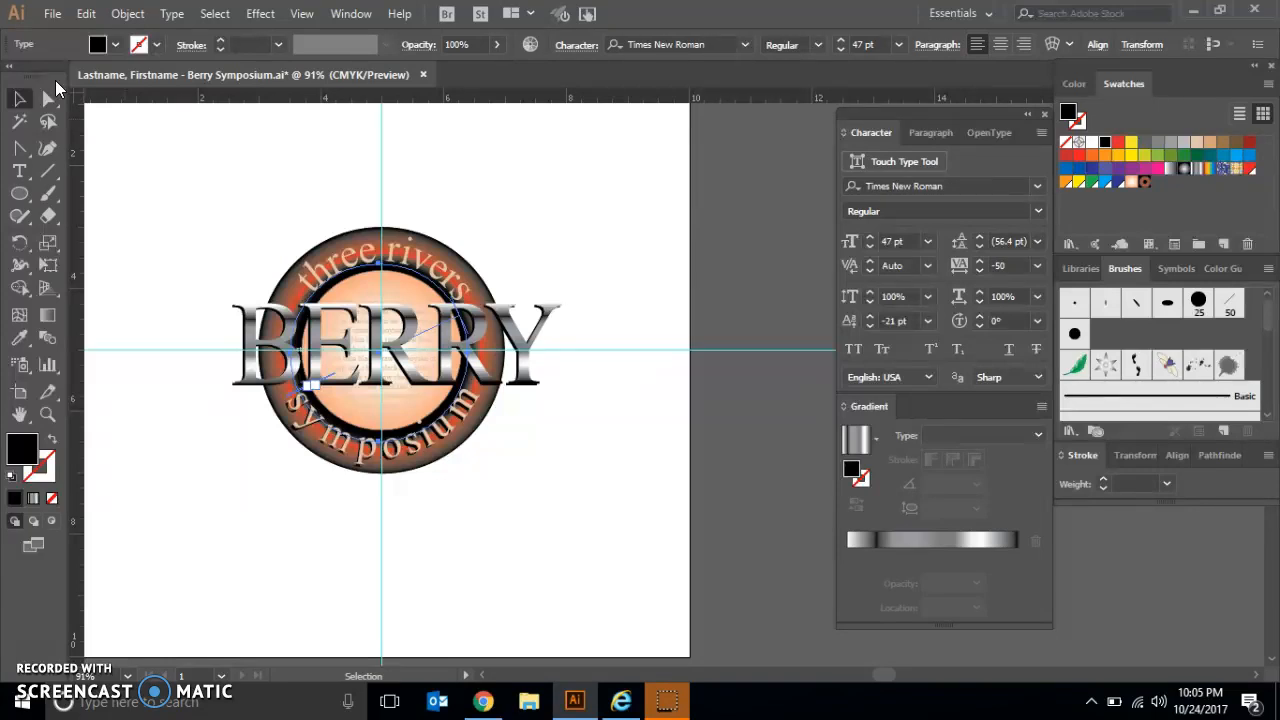
left_click(179, 180)
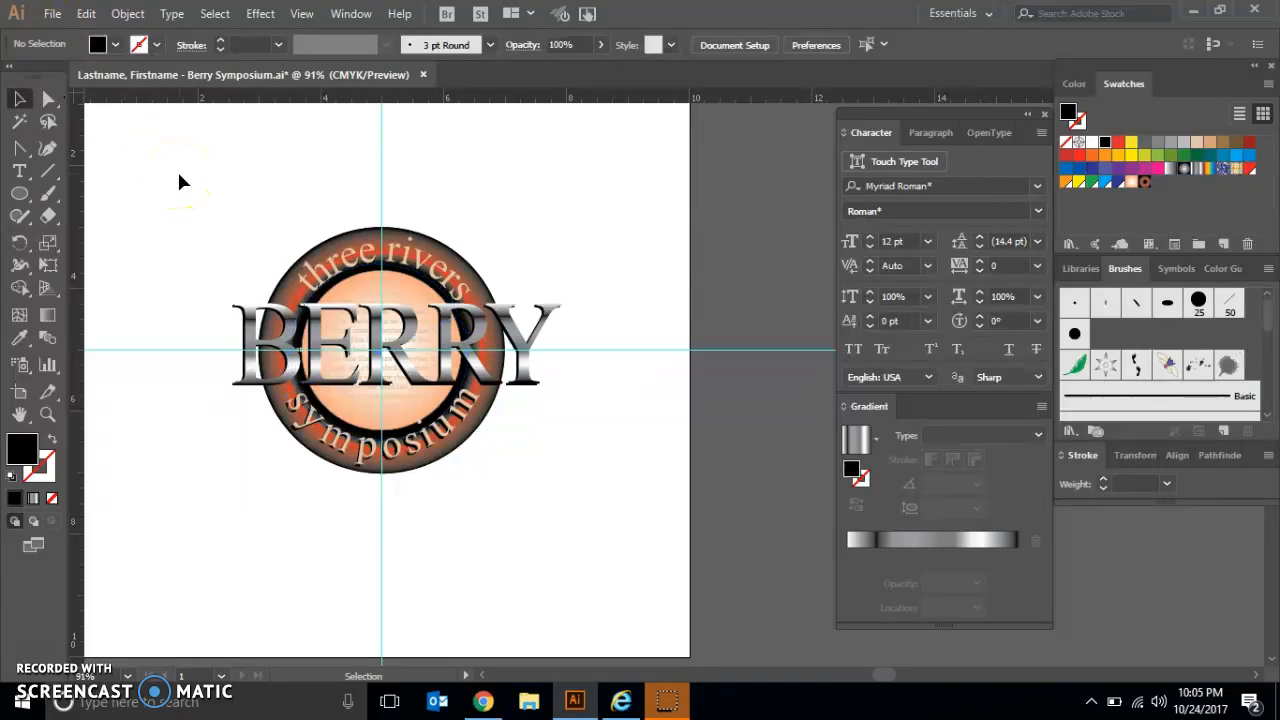
Step: Unlock all locked objects and select all of the logo artwork
left_click(133, 18)
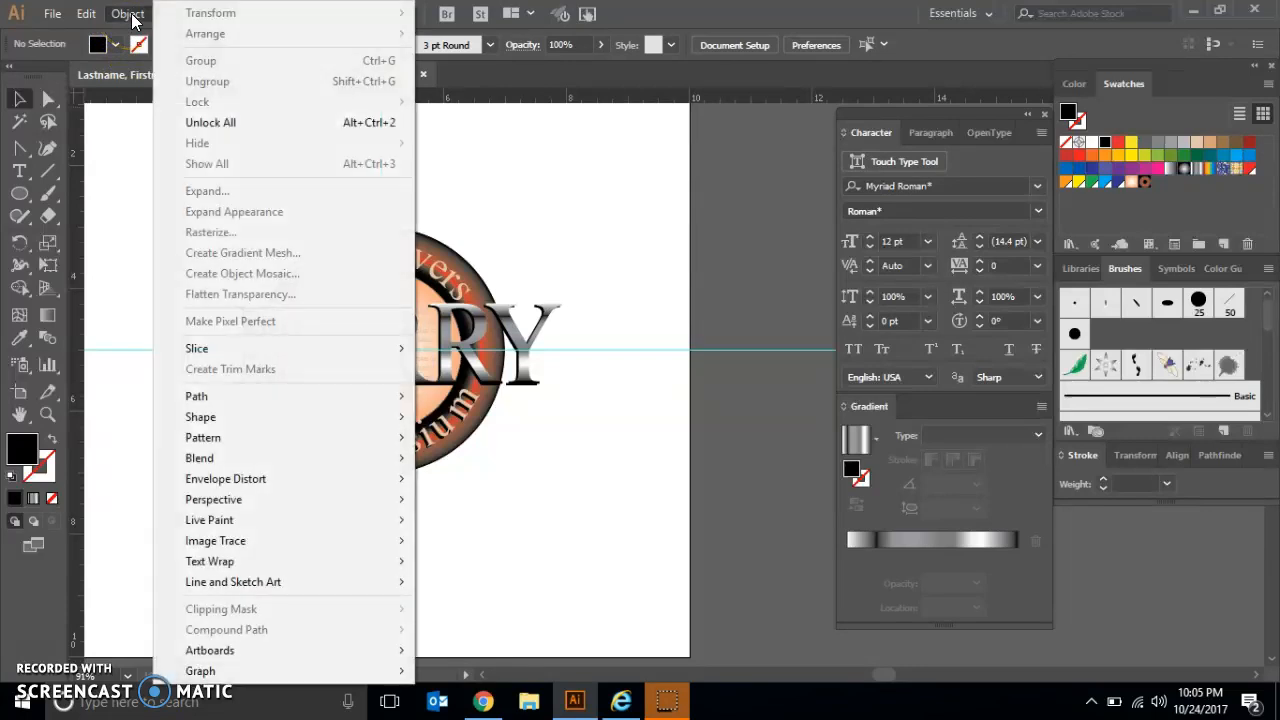
left_click(213, 124)
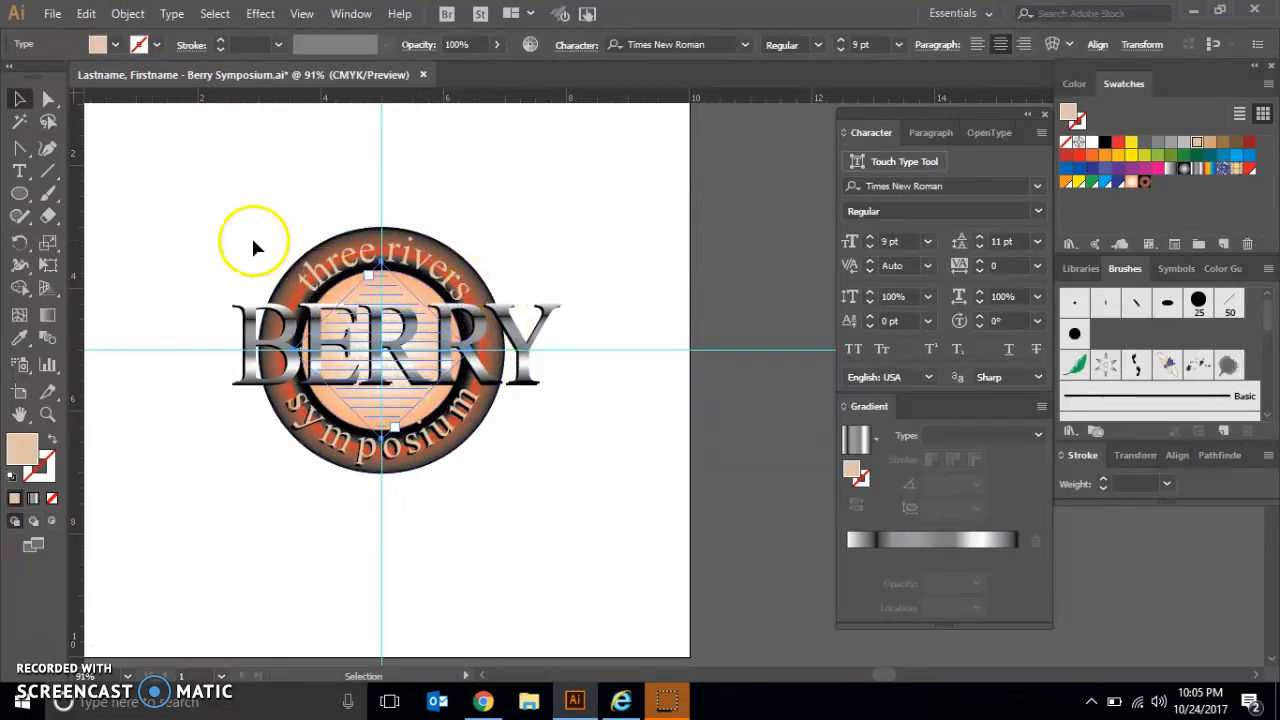
left_click(212, 12)
left_click(229, 34)
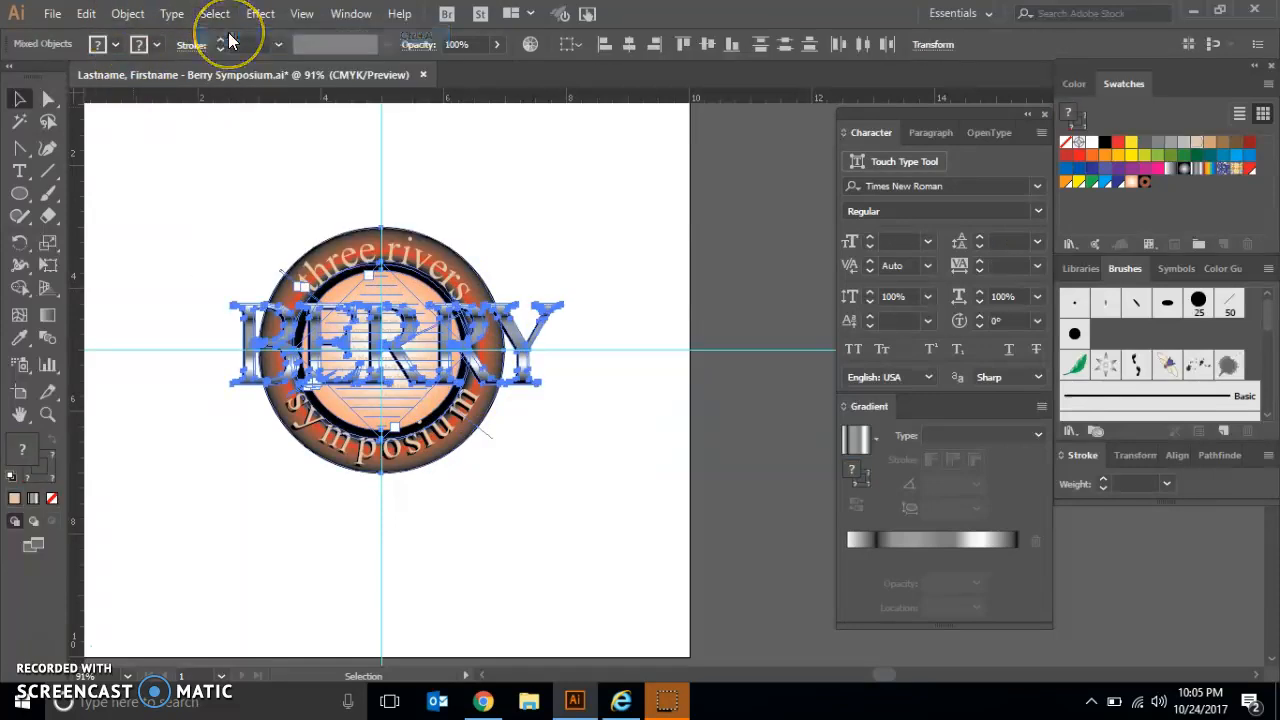
Step: Rotate the selected logo artwork by 15°, then deselect it
double_click(18, 250)
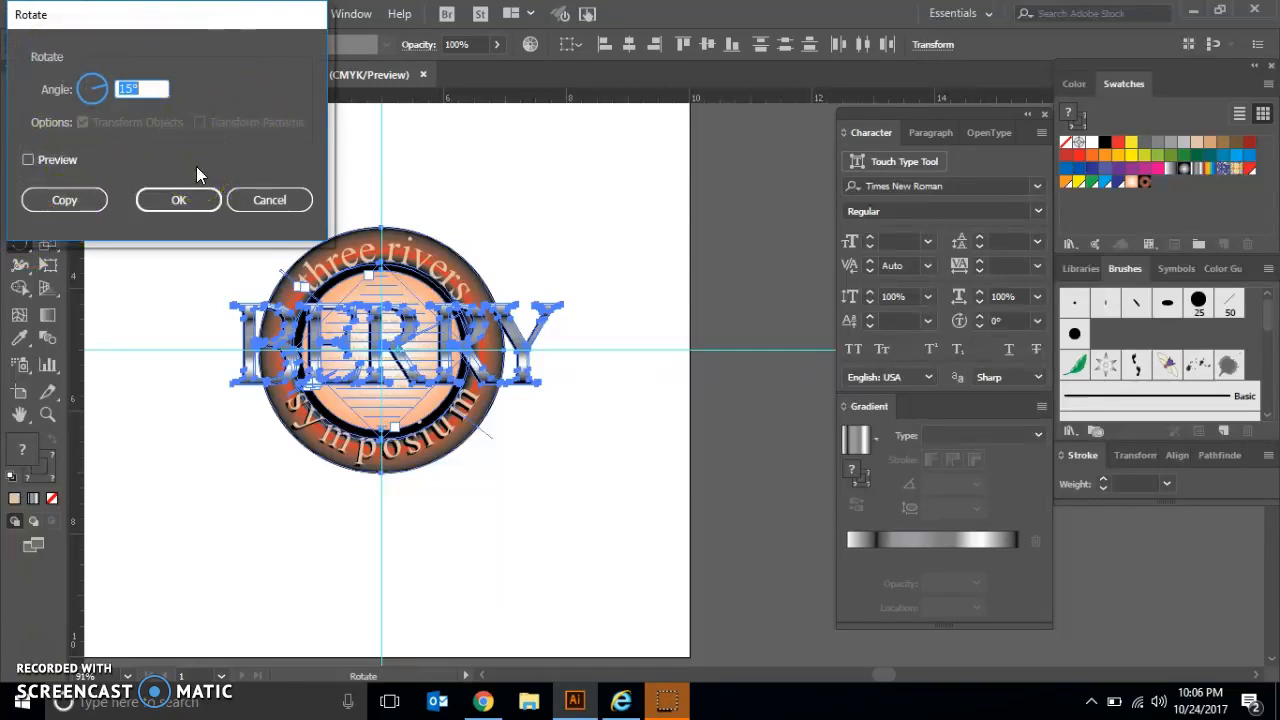
type("15")
left_click(176, 204)
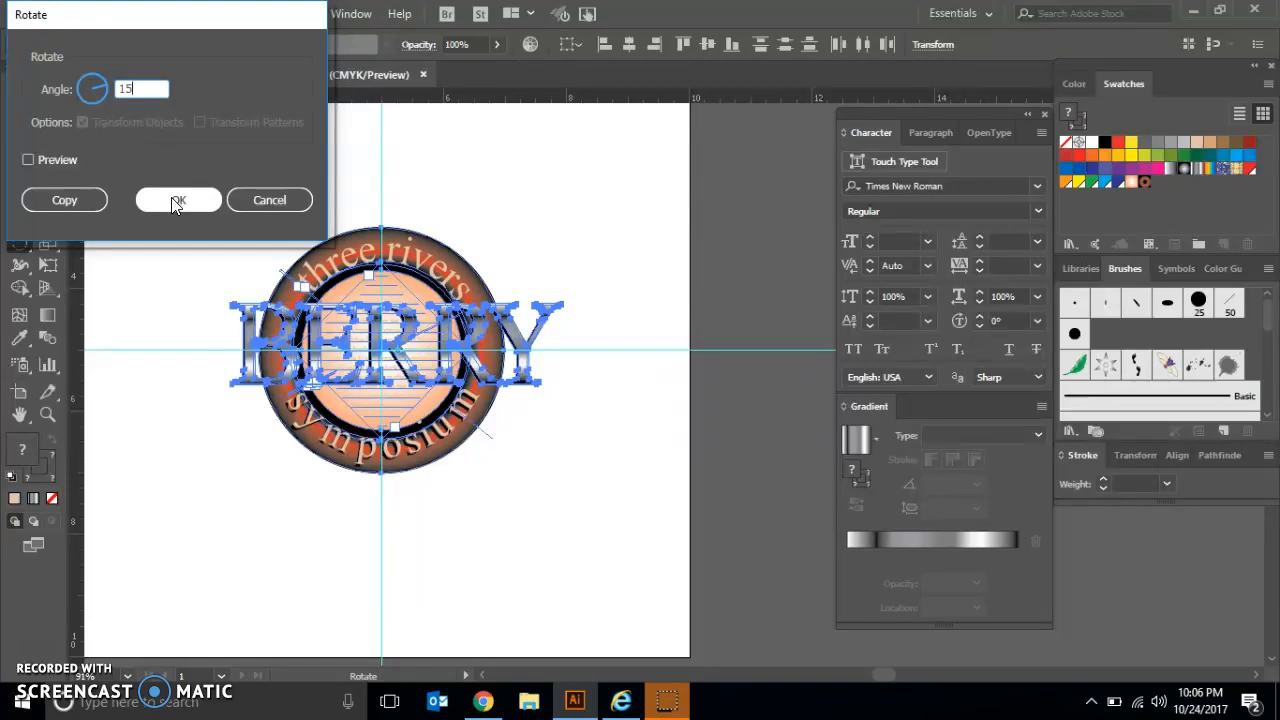
left_click(176, 202)
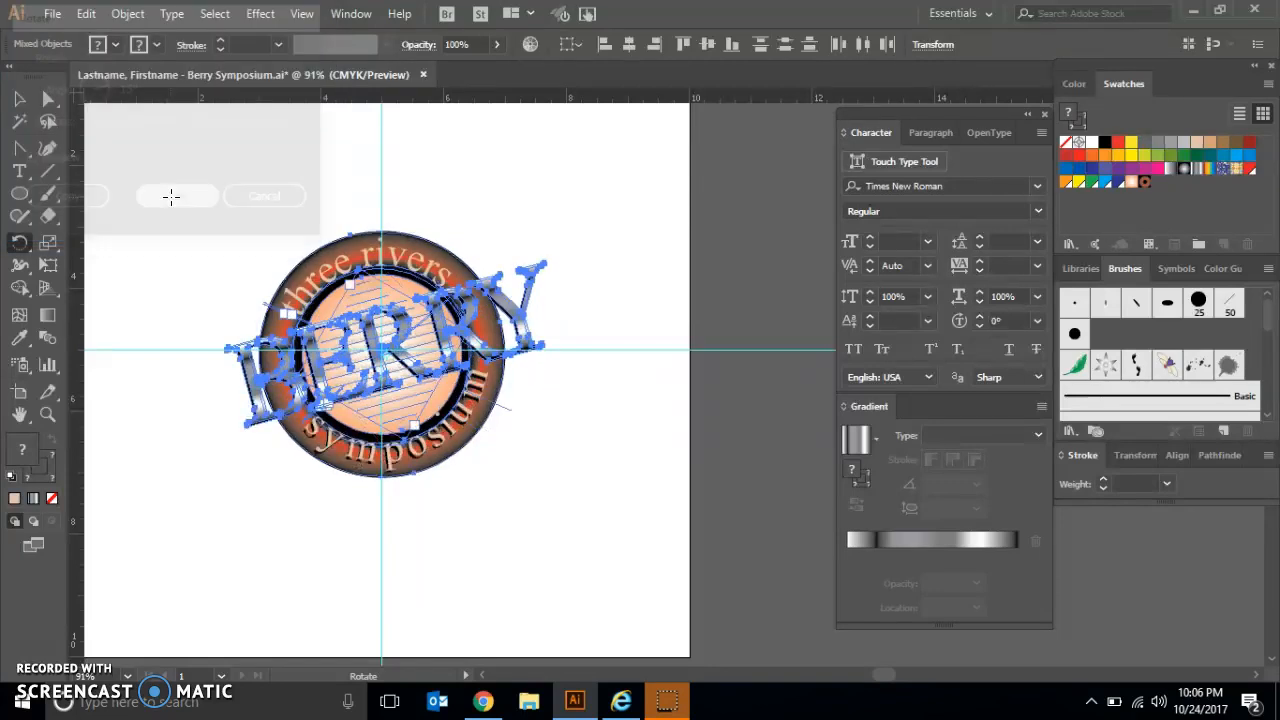
left_click(17, 104)
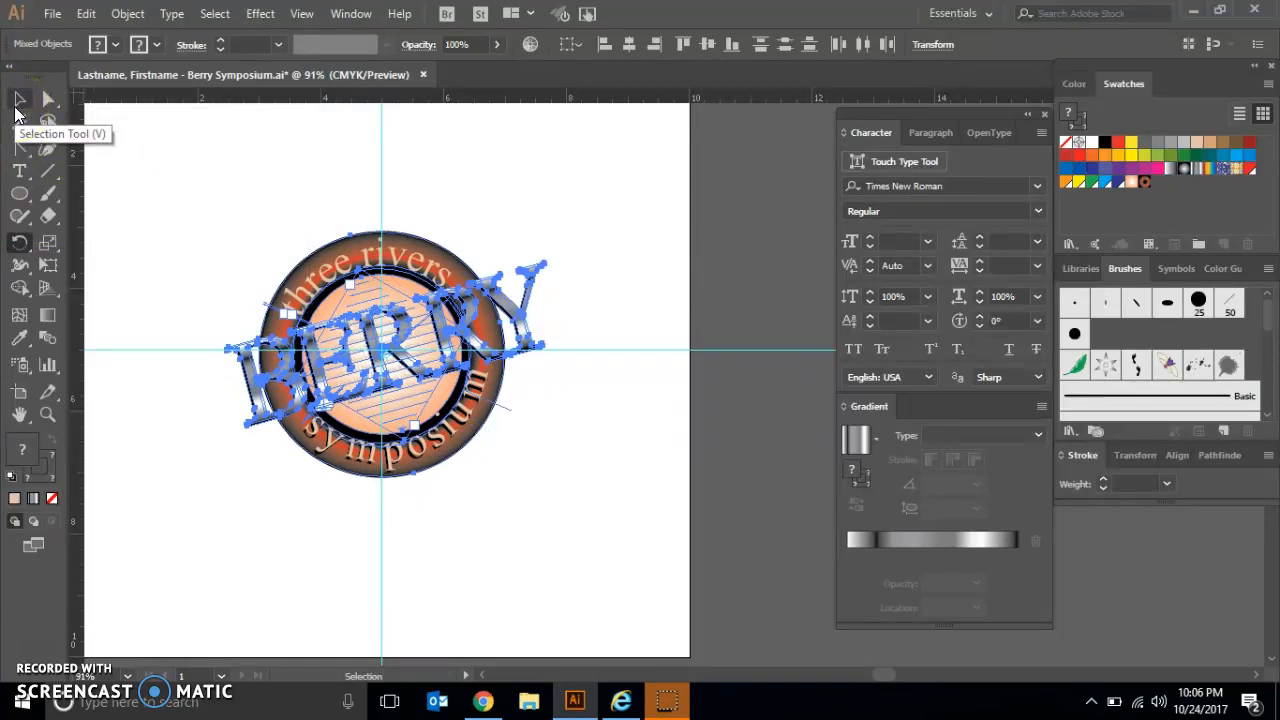
left_click(156, 153)
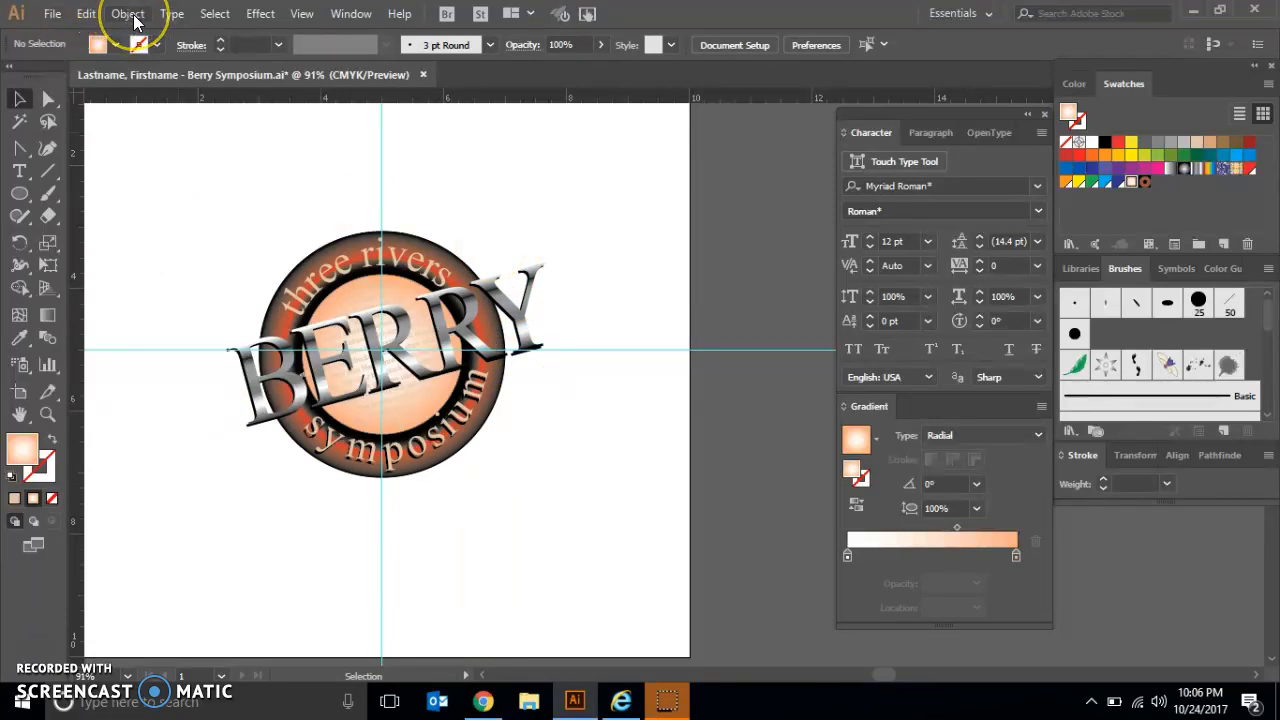
Step: Hide the ruler guides and save the logo document under its existing name
left_click(304, 15)
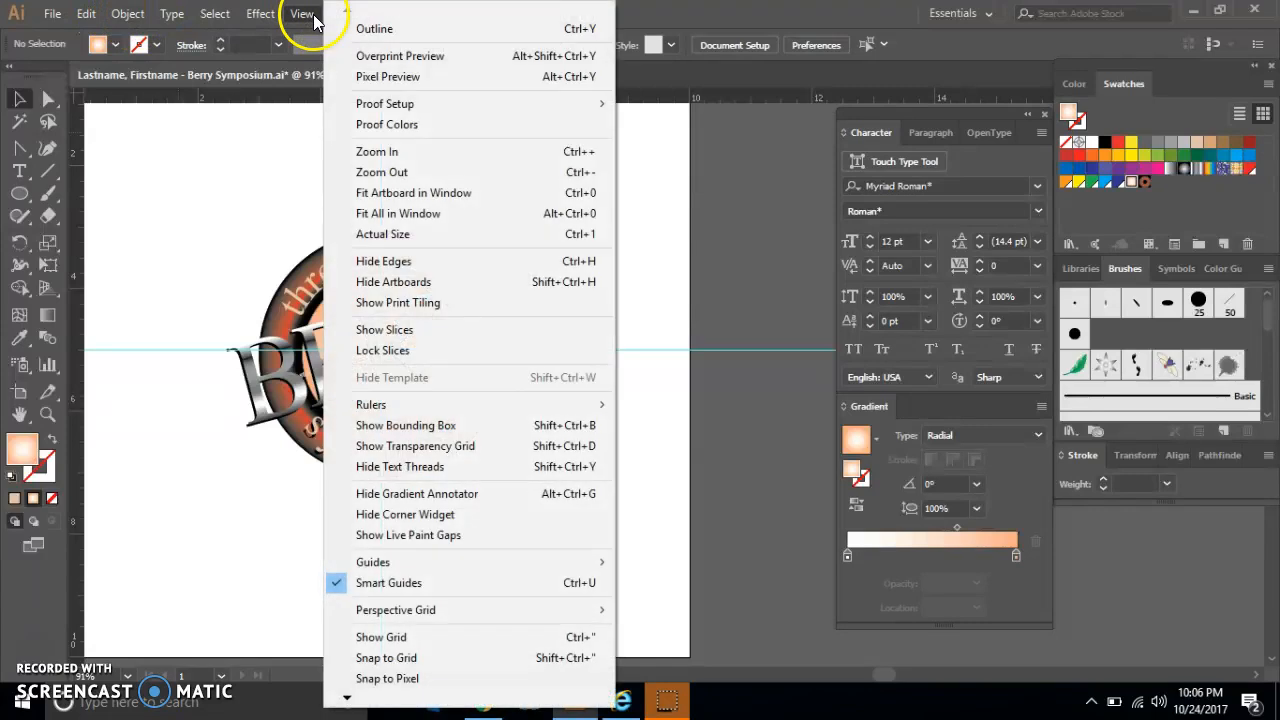
mouse_move(345, 560)
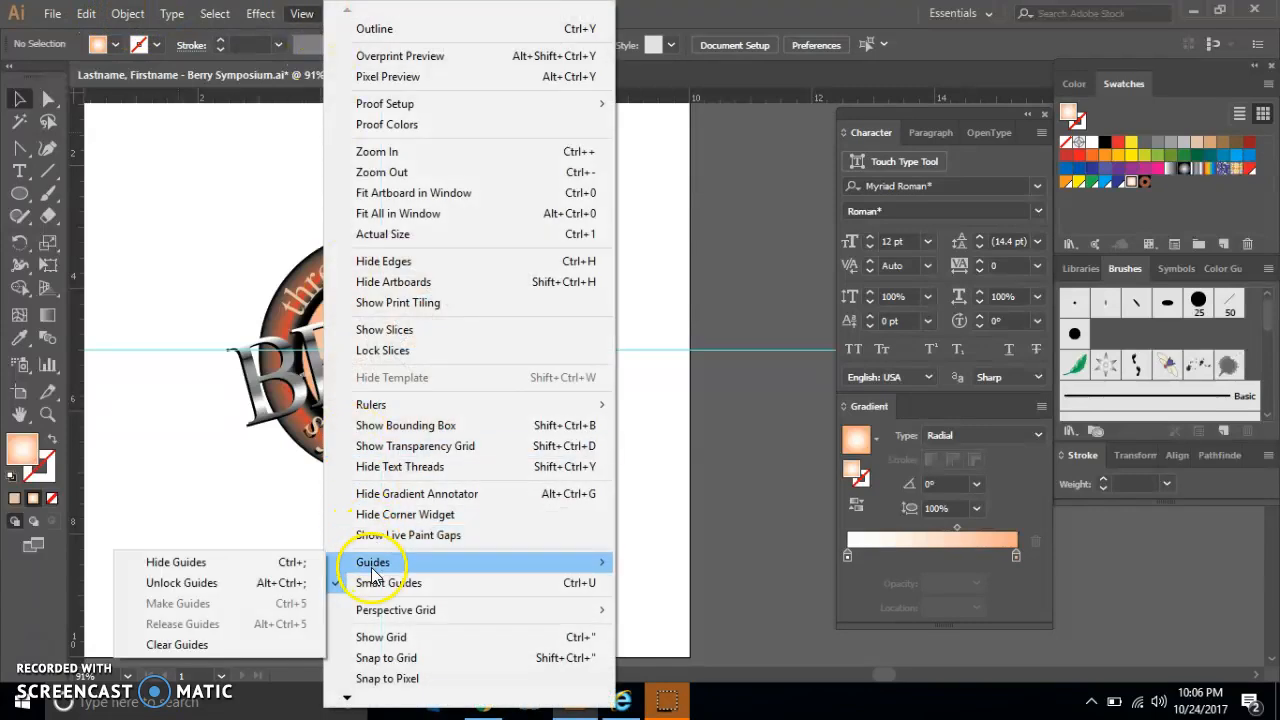
left_click(280, 566)
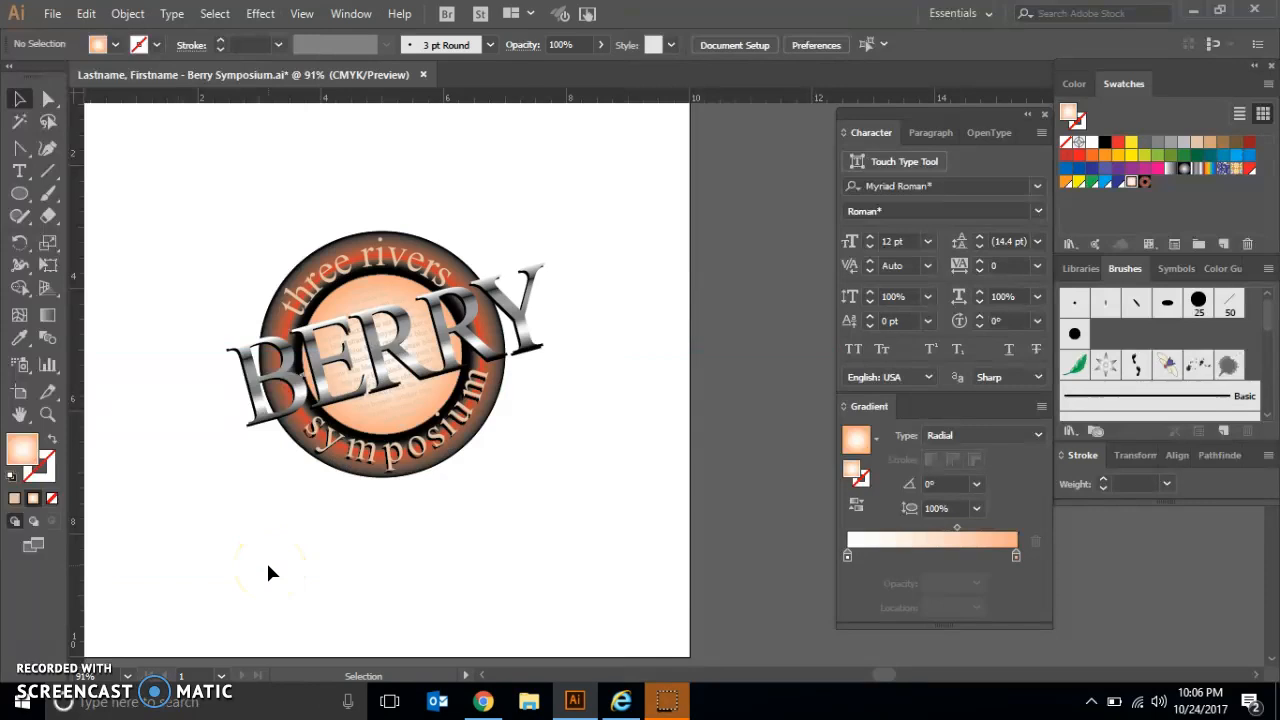
left_click(48, 15)
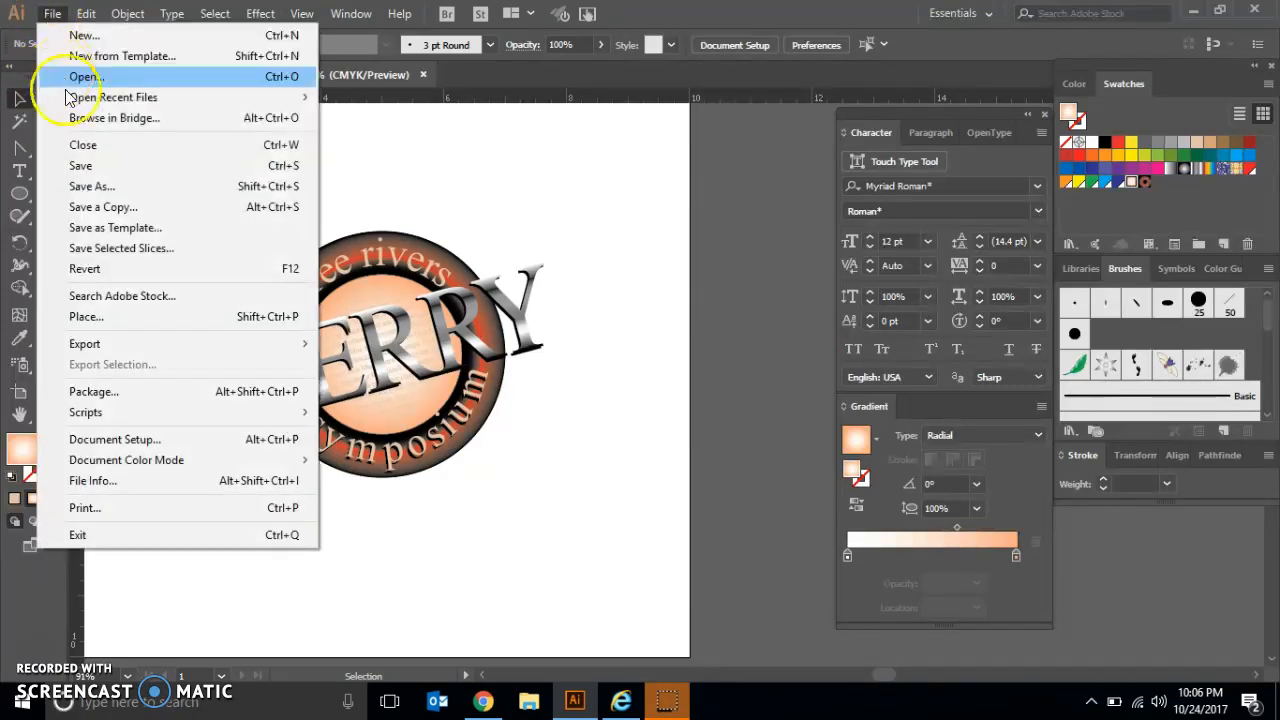
left_click(90, 162)
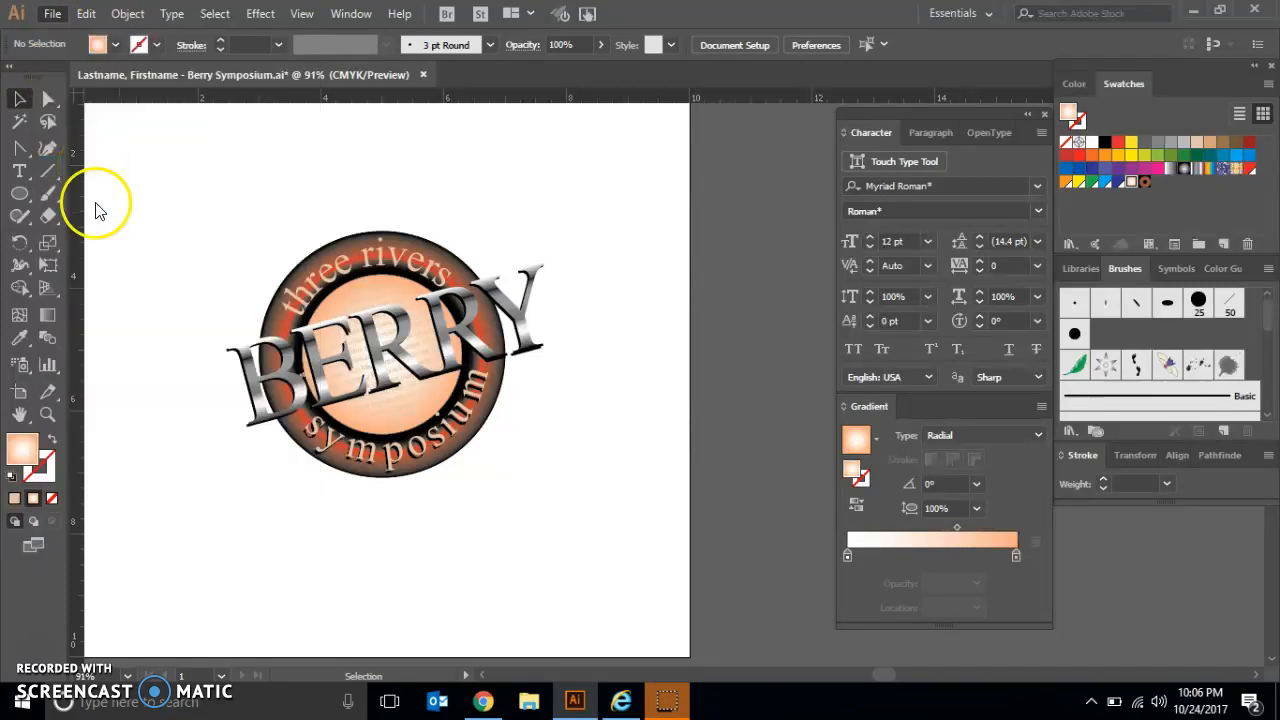